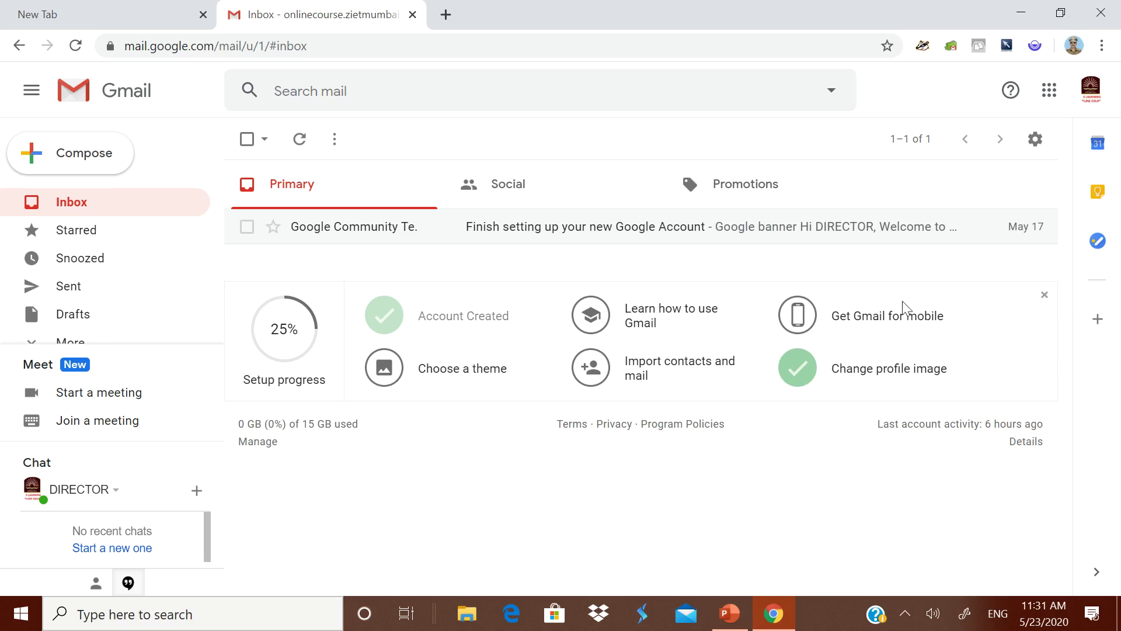
Step: Open Google Drive from Gmail's Google apps list, keeping only one Drive tab open
{"action": "left_click", "coordinate": [1048, 93]}
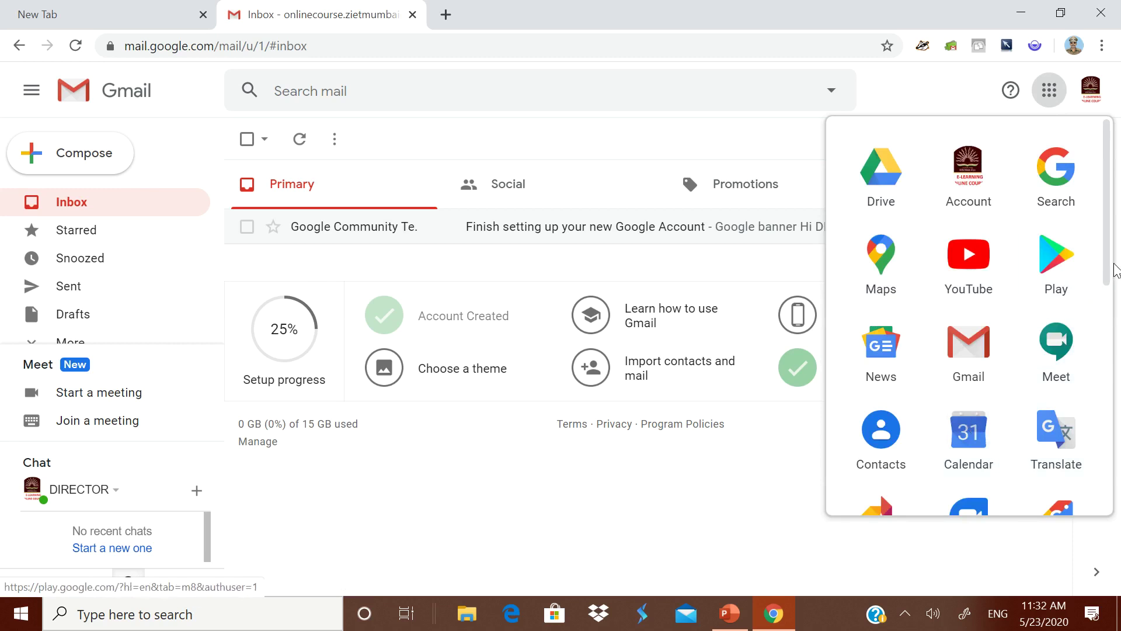
{"action": "left_click_drag", "start_coordinate": [1108, 263], "coordinate": [1108, 238]}
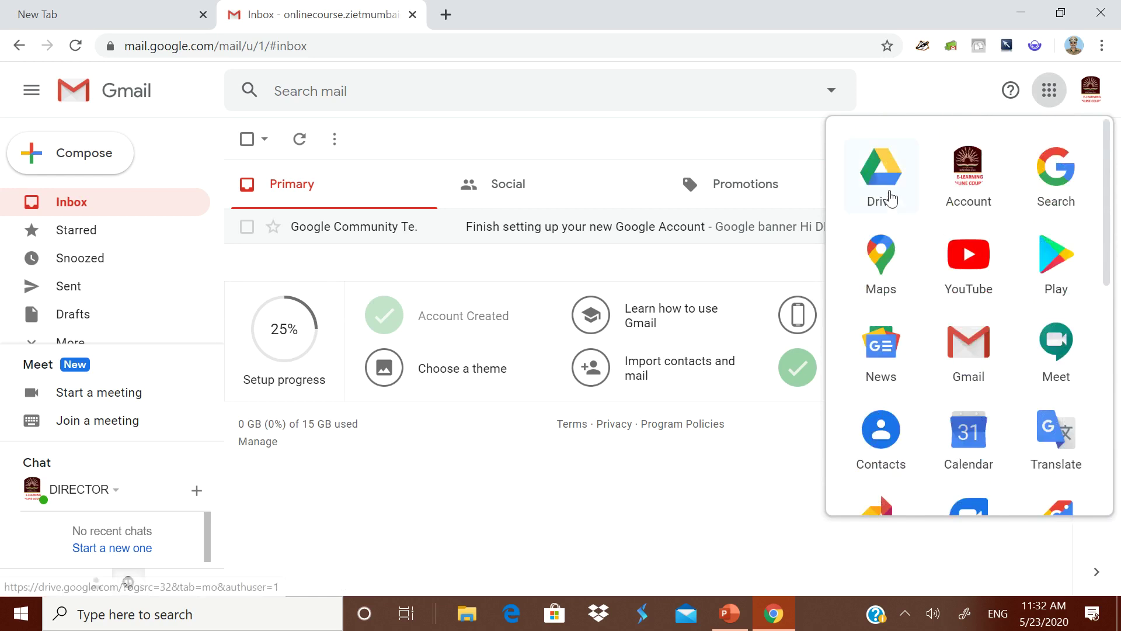
{"action": "left_click_drag", "start_coordinate": [988, 375], "coordinate": [981, 343]}
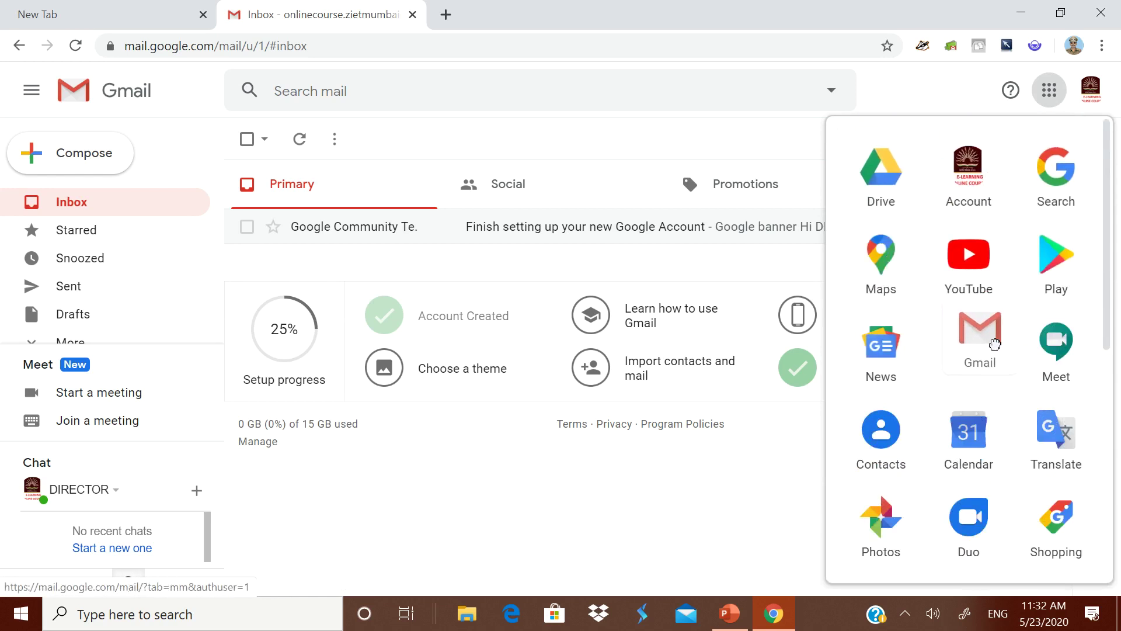
{"action": "double_click", "coordinate": [892, 201]}
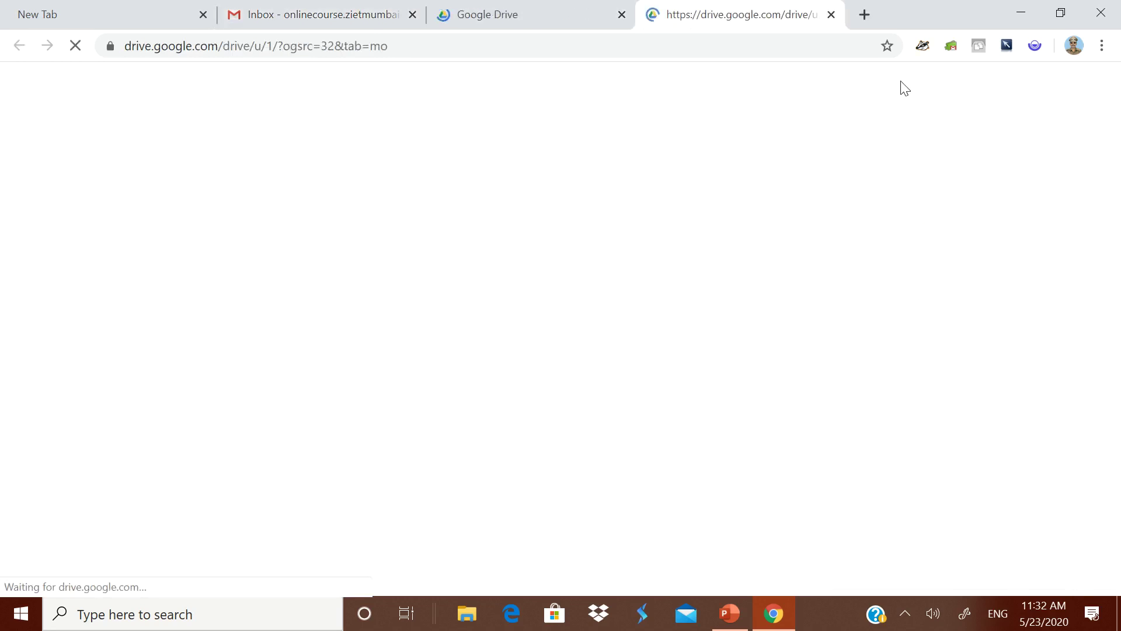
{"action": "left_click", "coordinate": [831, 14]}
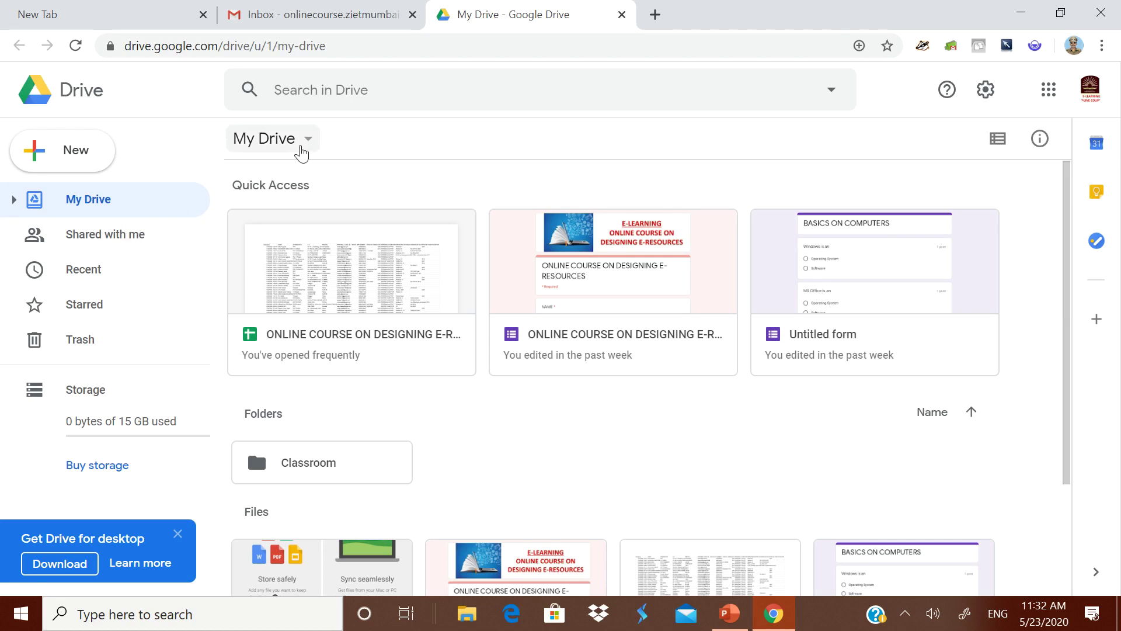
Step: Create a Google Docs document in My Drive, enter the text "kdkdkdk" and close the document
{"action": "left_click", "coordinate": [301, 152]}
{"action": "left_click", "coordinate": [298, 151]}
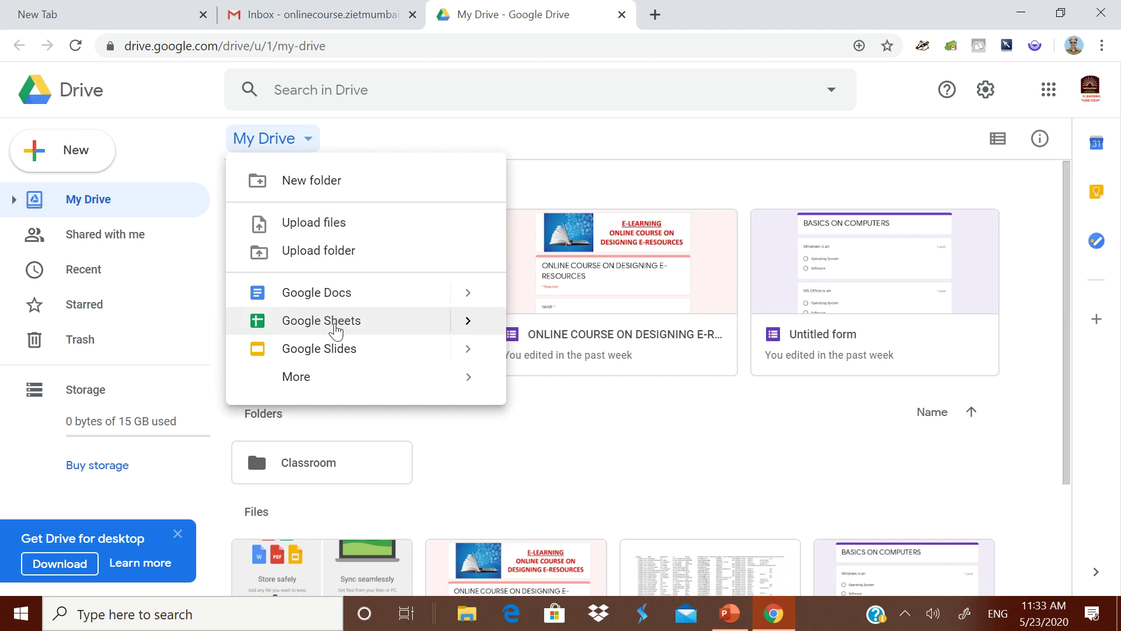
{"action": "mouse_move", "coordinate": [304, 389]}
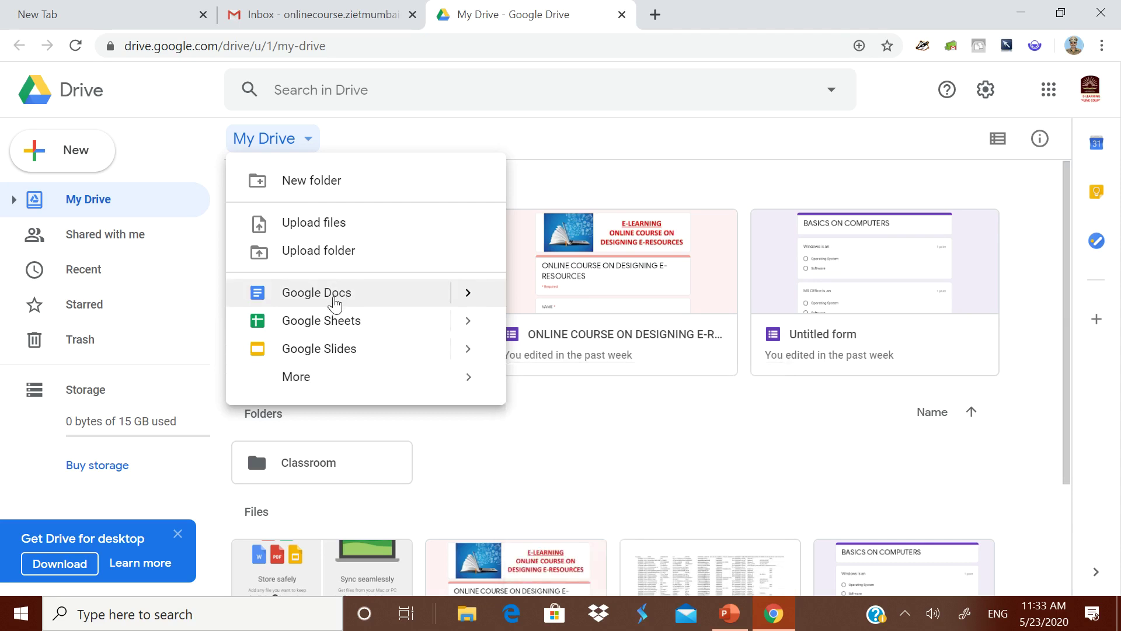
{"action": "left_click", "coordinate": [335, 303]}
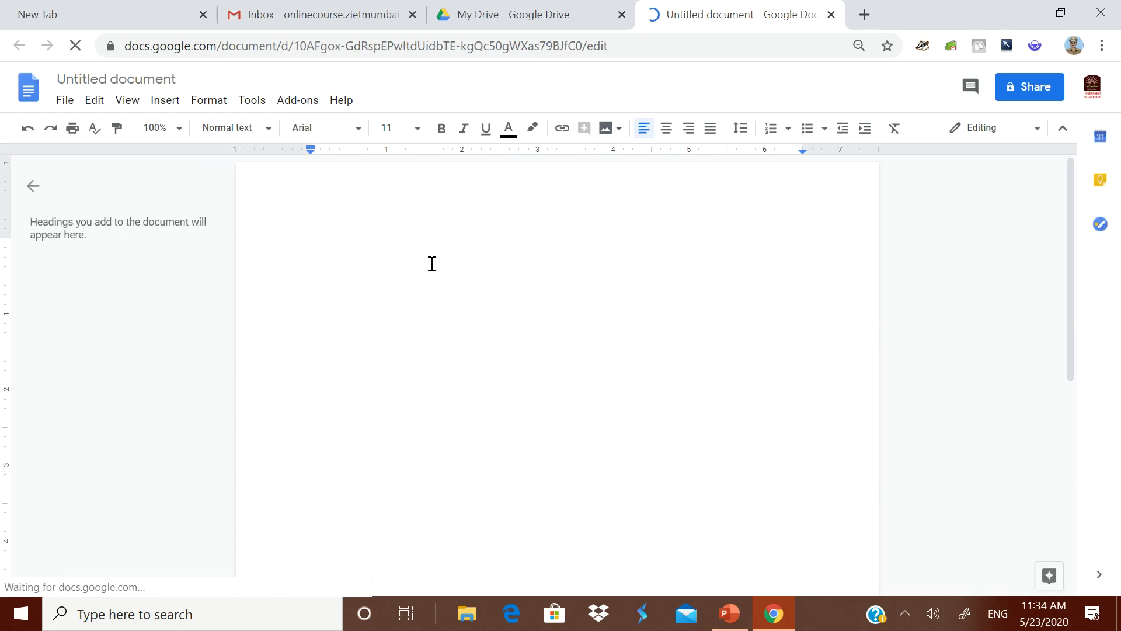
{"action": "type", "text": "kdkdkdk"}
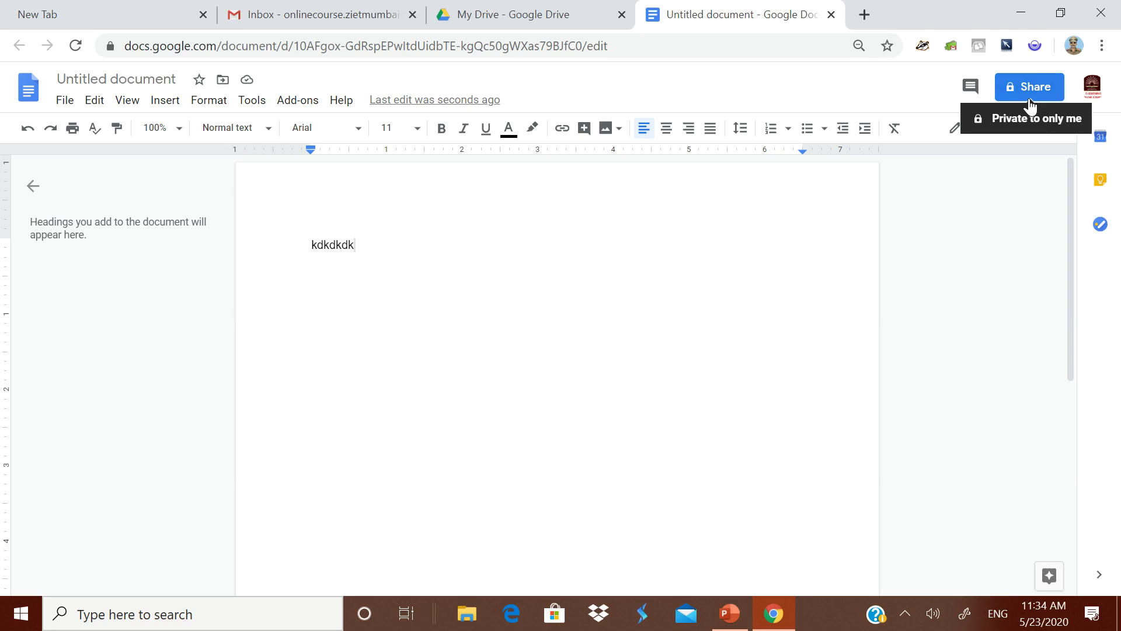
{"action": "left_click", "coordinate": [831, 14]}
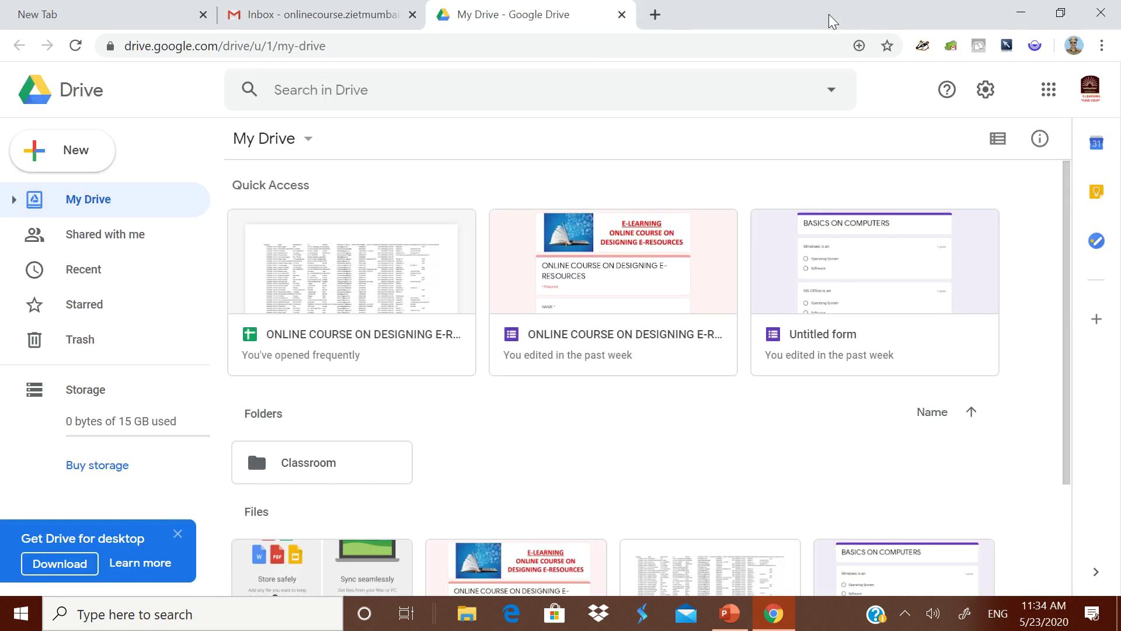
Step: Create a blank Google Sheets spreadsheet in My Drive and close it
{"action": "left_click", "coordinate": [303, 141]}
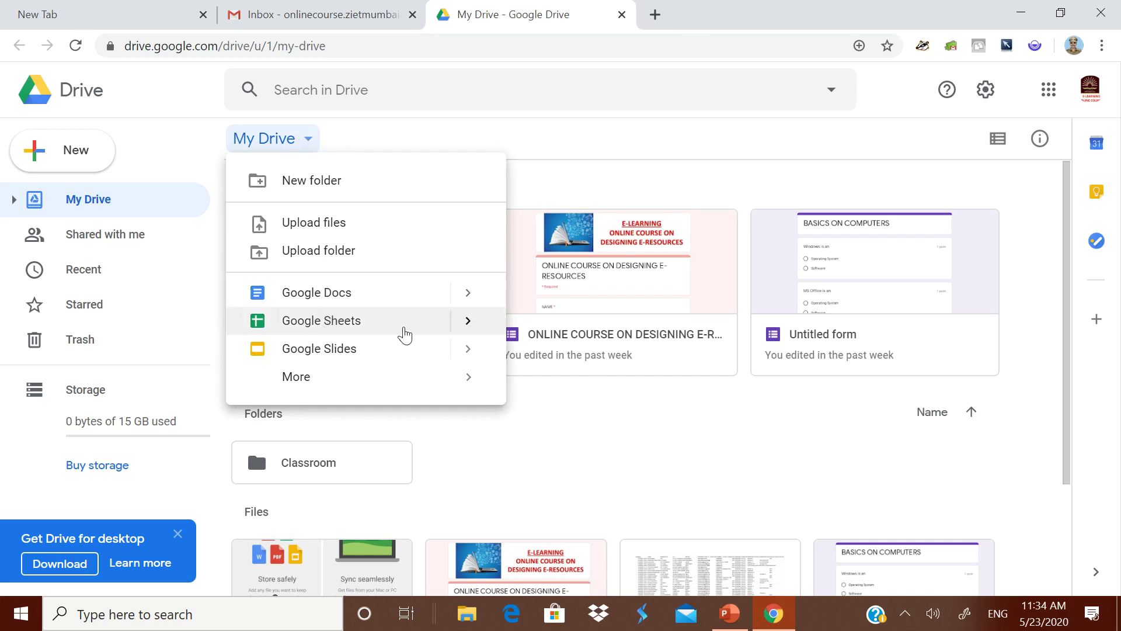
{"action": "left_click", "coordinate": [404, 332]}
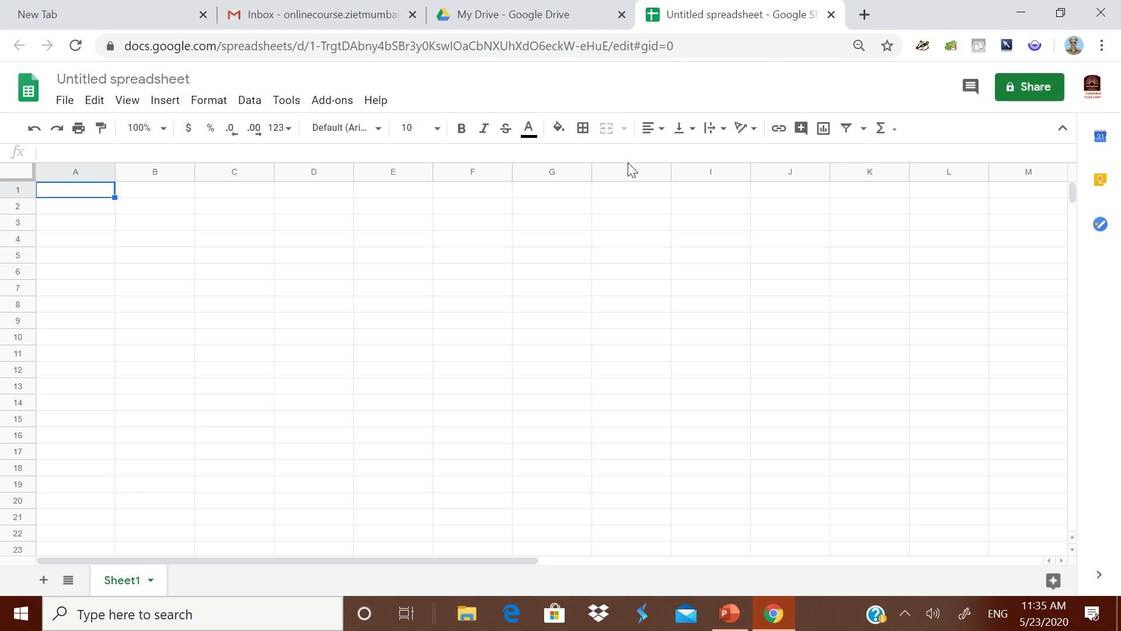
{"action": "left_click", "coordinate": [831, 14]}
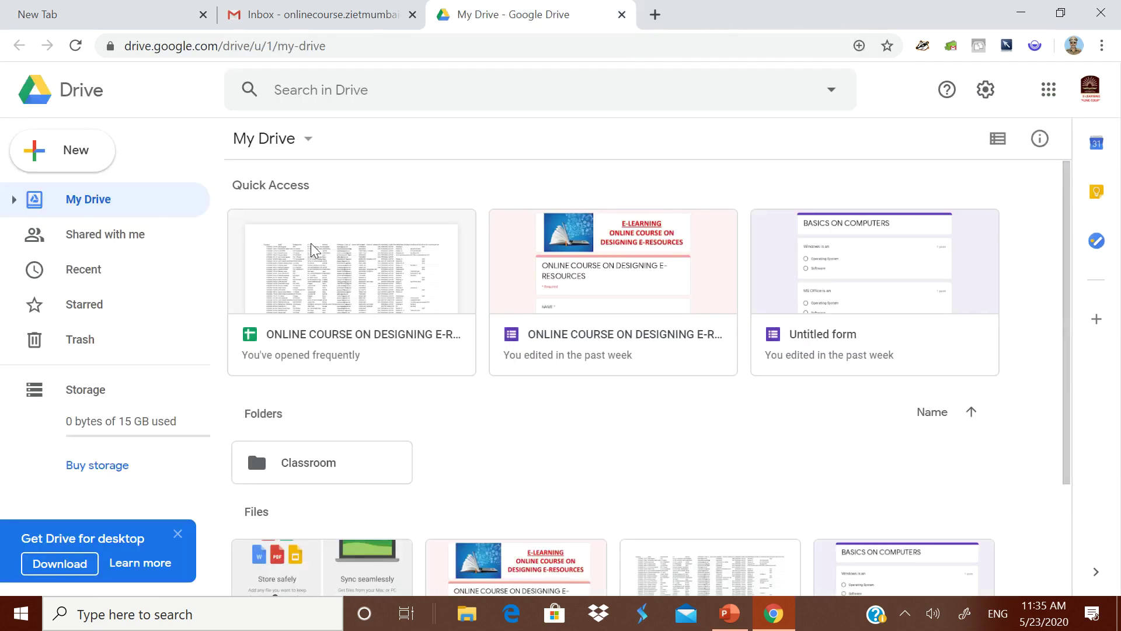
Step: Create a new Google Slides presentation from My Drive, and close the untitled Google Forms tab
{"action": "left_click", "coordinate": [301, 140]}
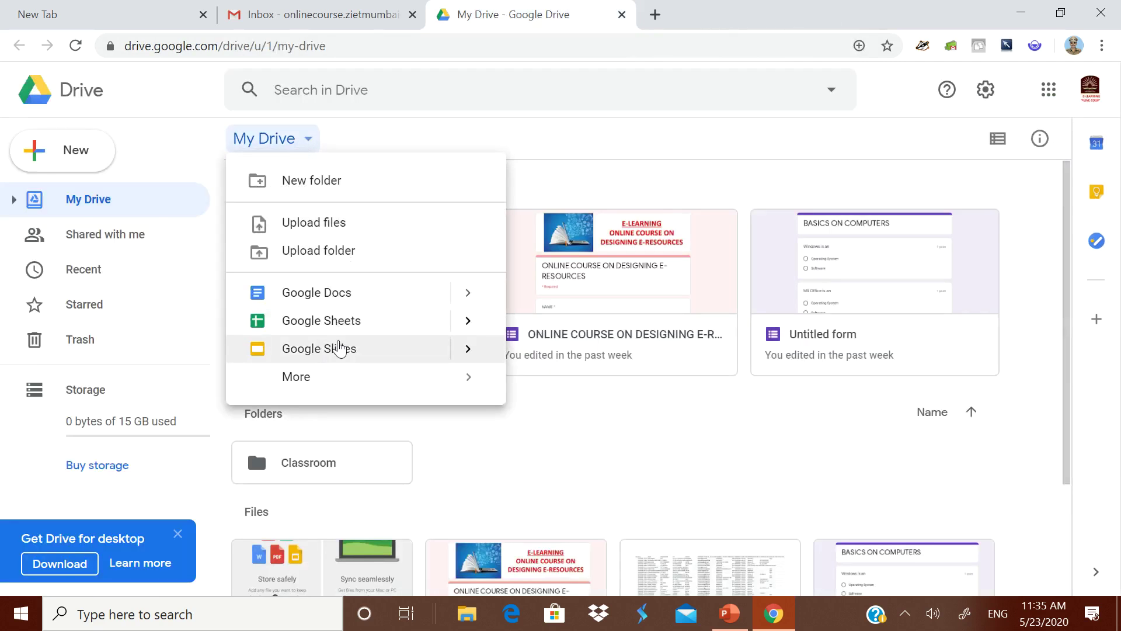
{"action": "left_click", "coordinate": [352, 358]}
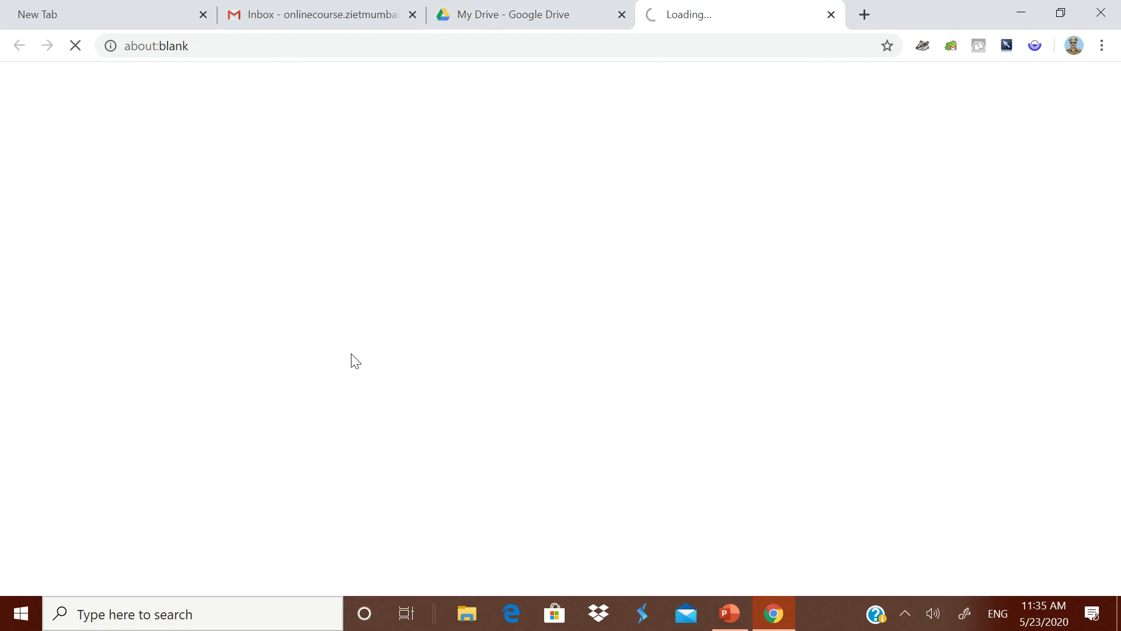
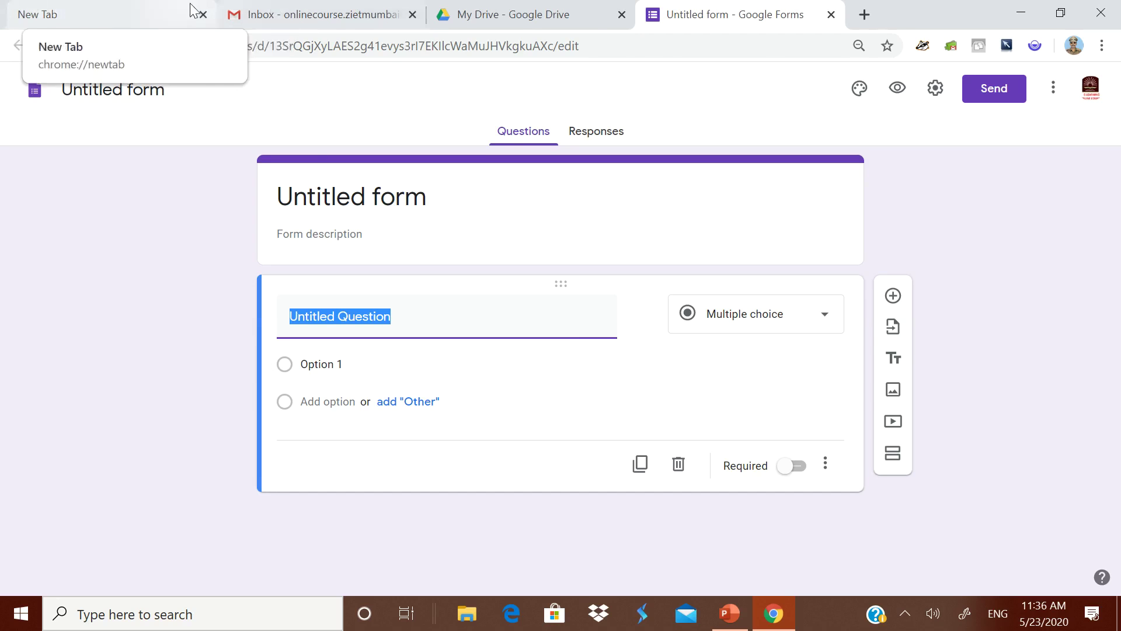
{"action": "left_click", "coordinate": [829, 16]}
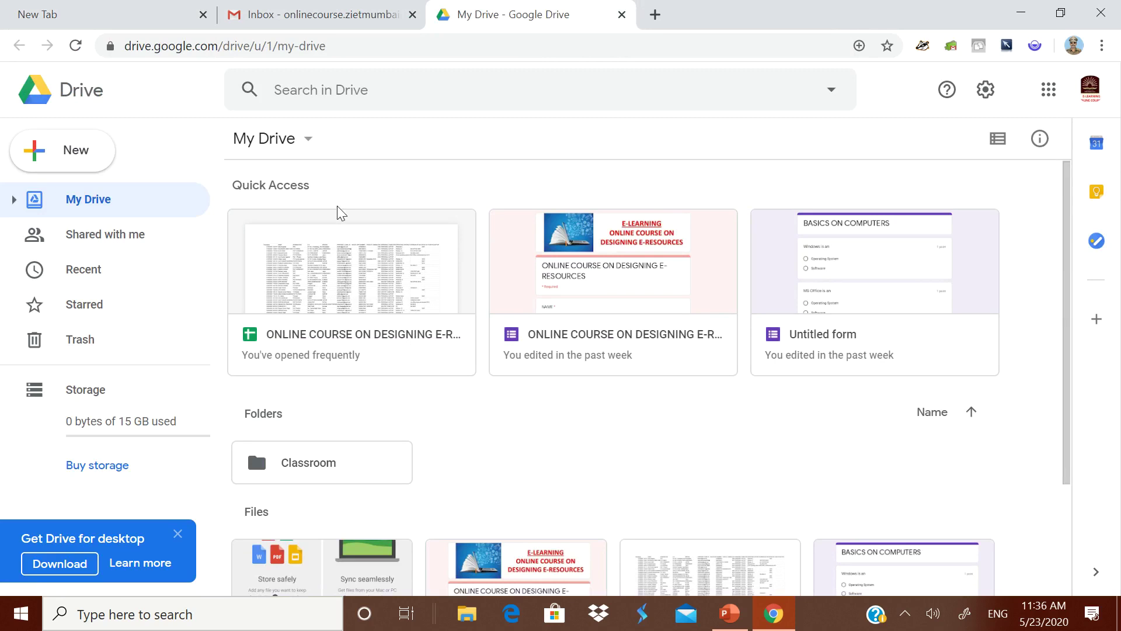
Step: Examine the additional Google file types that can be created in My Drive
{"action": "left_click", "coordinate": [308, 143]}
{"action": "mouse_move", "coordinate": [348, 380]}
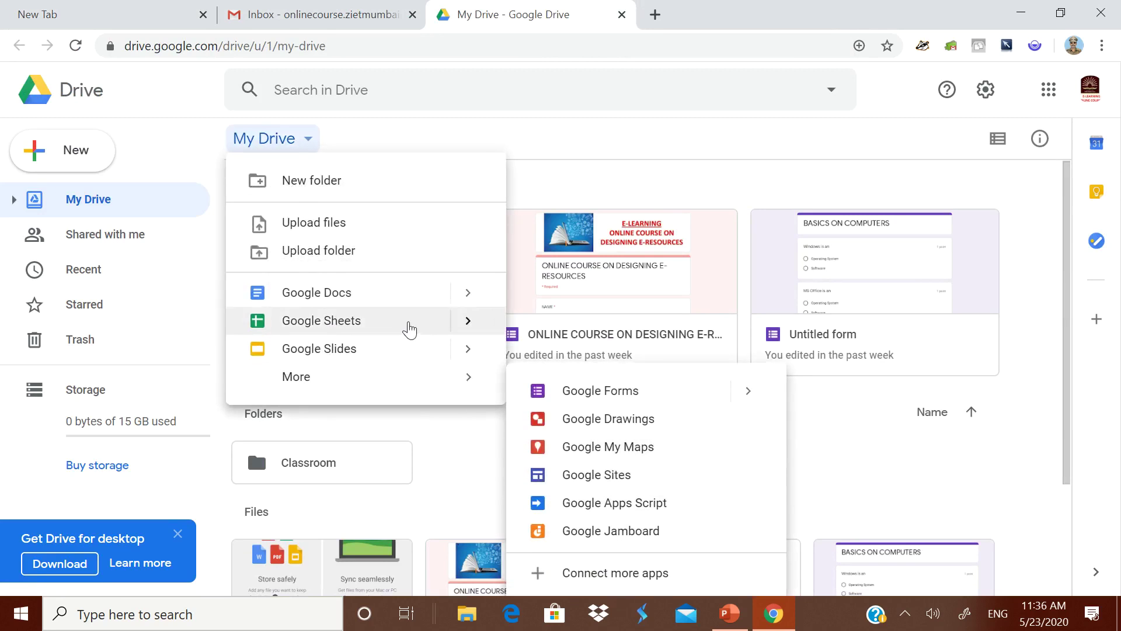
{"action": "left_click", "coordinate": [557, 141]}
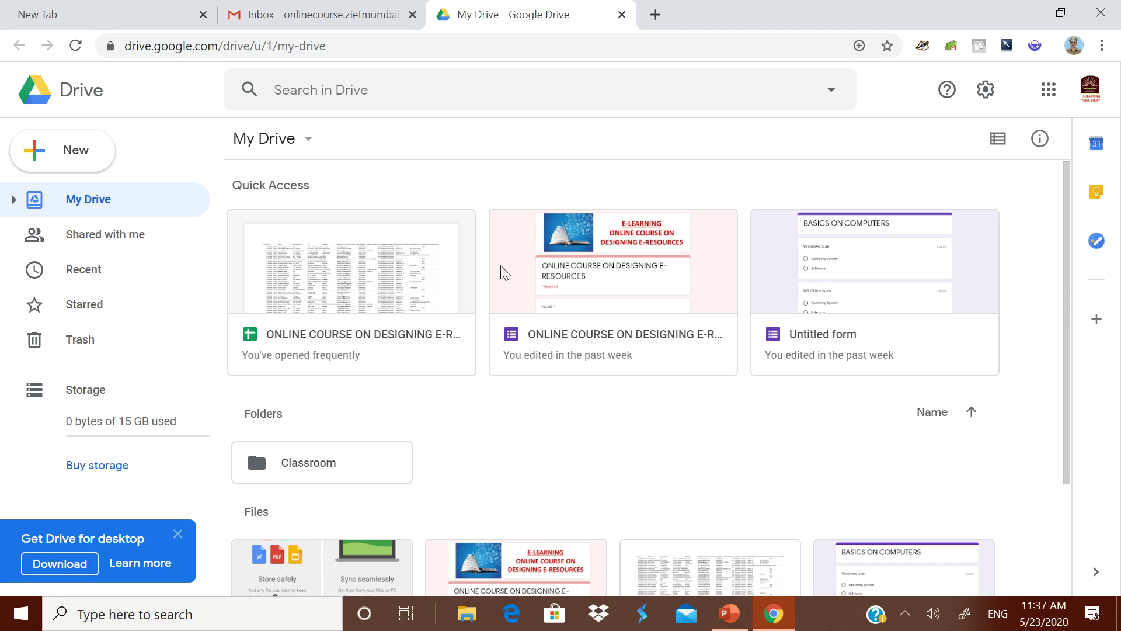
Step: Start a folder upload to My Drive and browse to the PERSONAL (E:) drive on the computer
{"action": "left_click", "coordinate": [298, 150]}
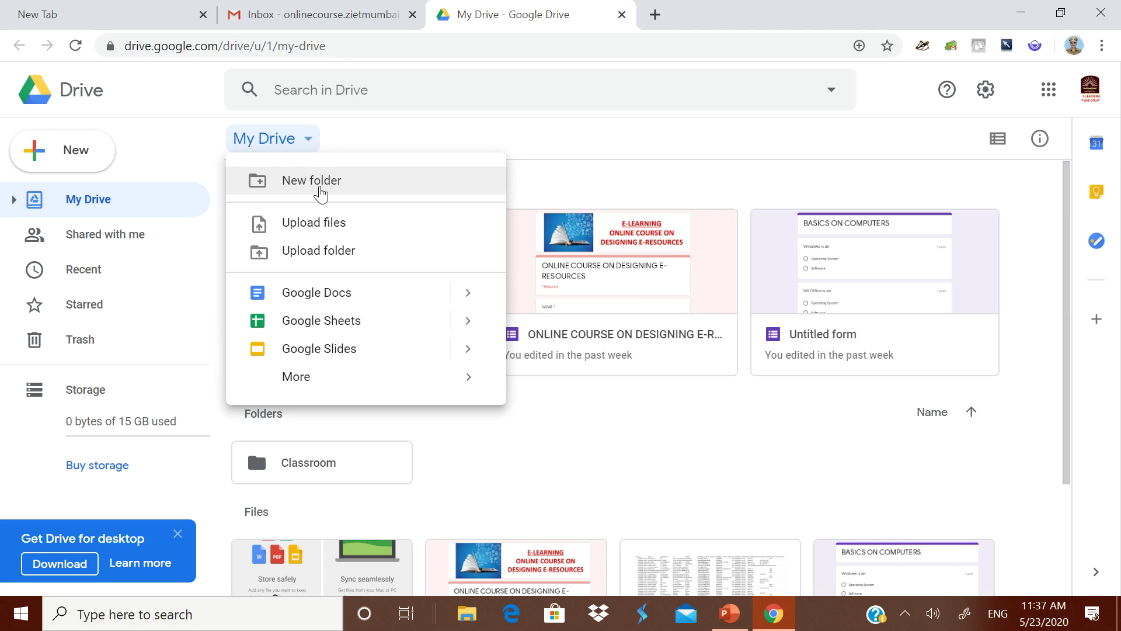
{"action": "left_click", "coordinate": [320, 253]}
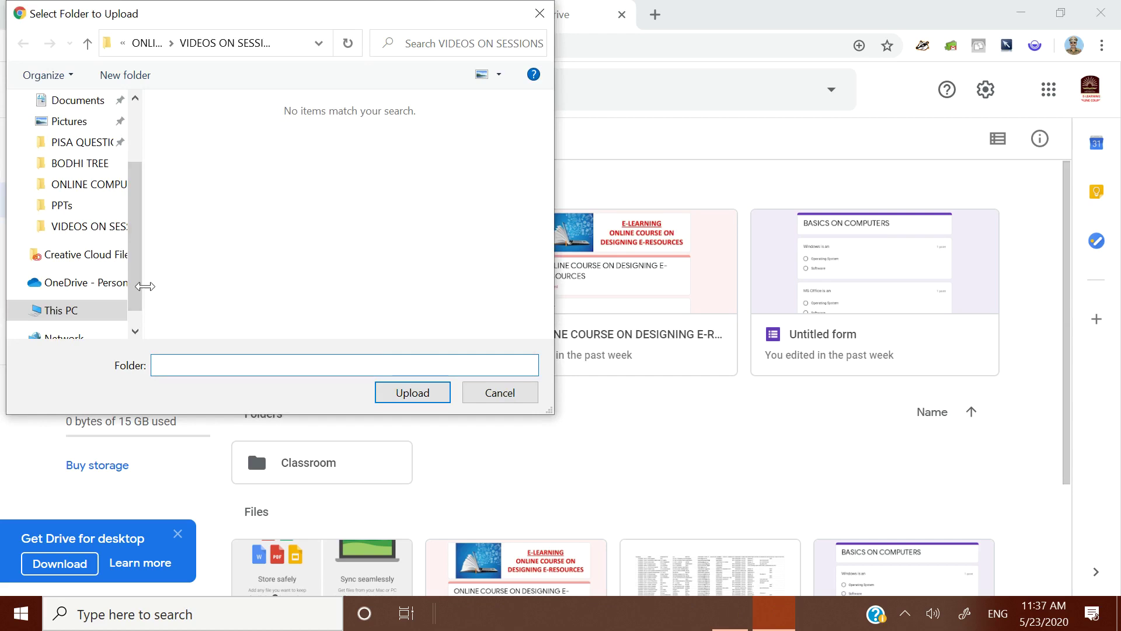
{"action": "left_click_drag", "start_coordinate": [138, 226], "coordinate": [136, 143]}
{"action": "left_click", "coordinate": [75, 181]}
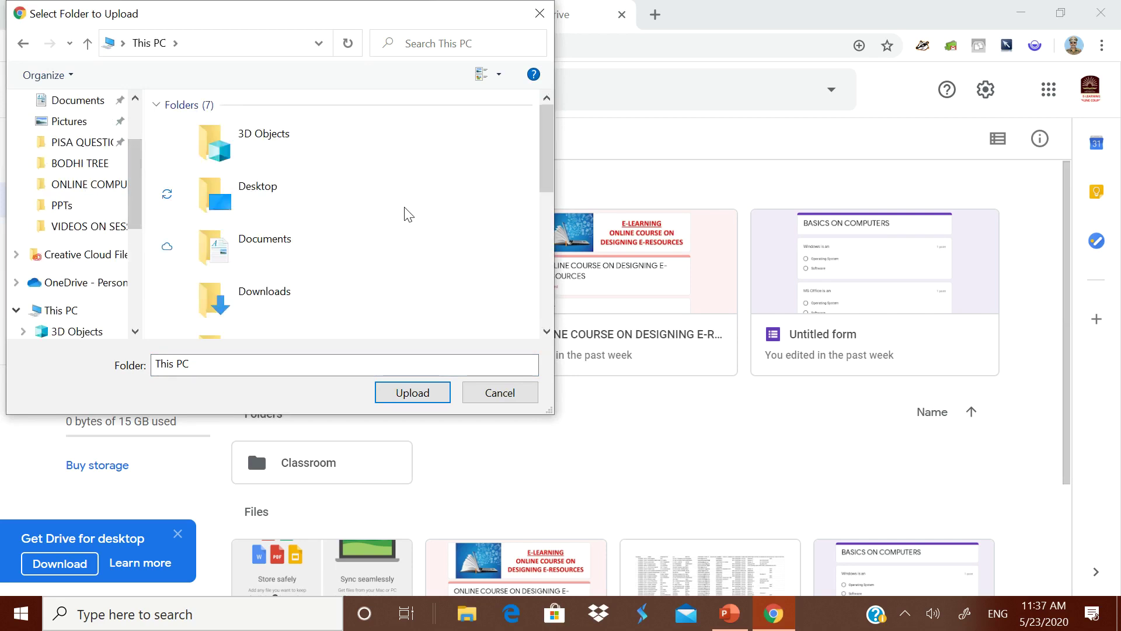
{"action": "left_click_drag", "start_coordinate": [551, 166], "coordinate": [550, 284]}
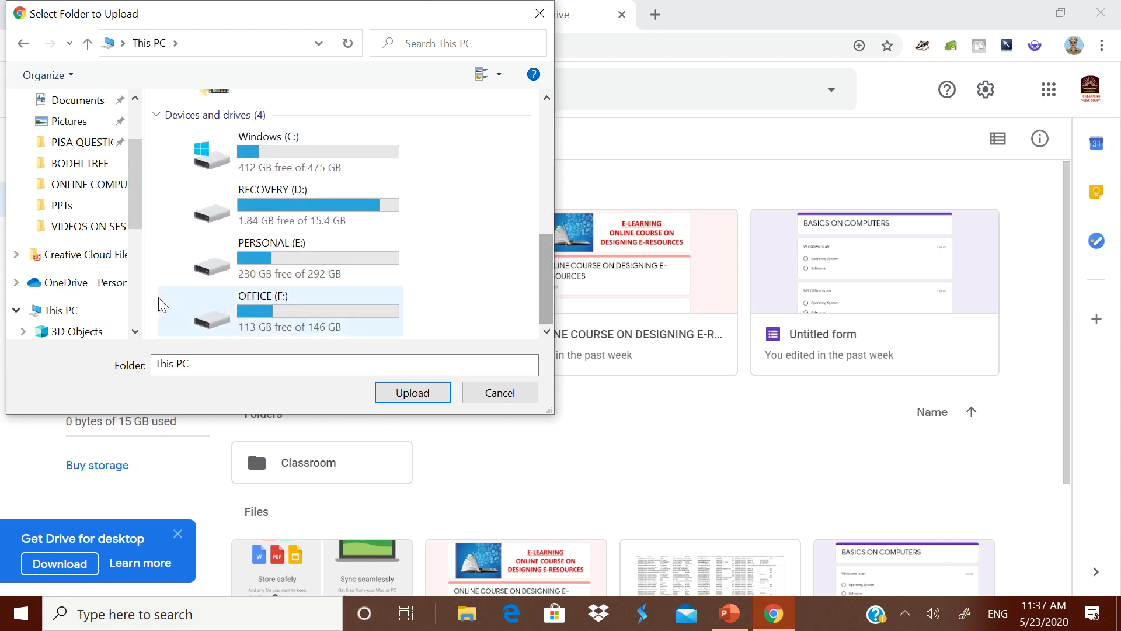
{"action": "left_click", "coordinate": [227, 272]}
{"action": "double_click", "coordinate": [227, 272]}
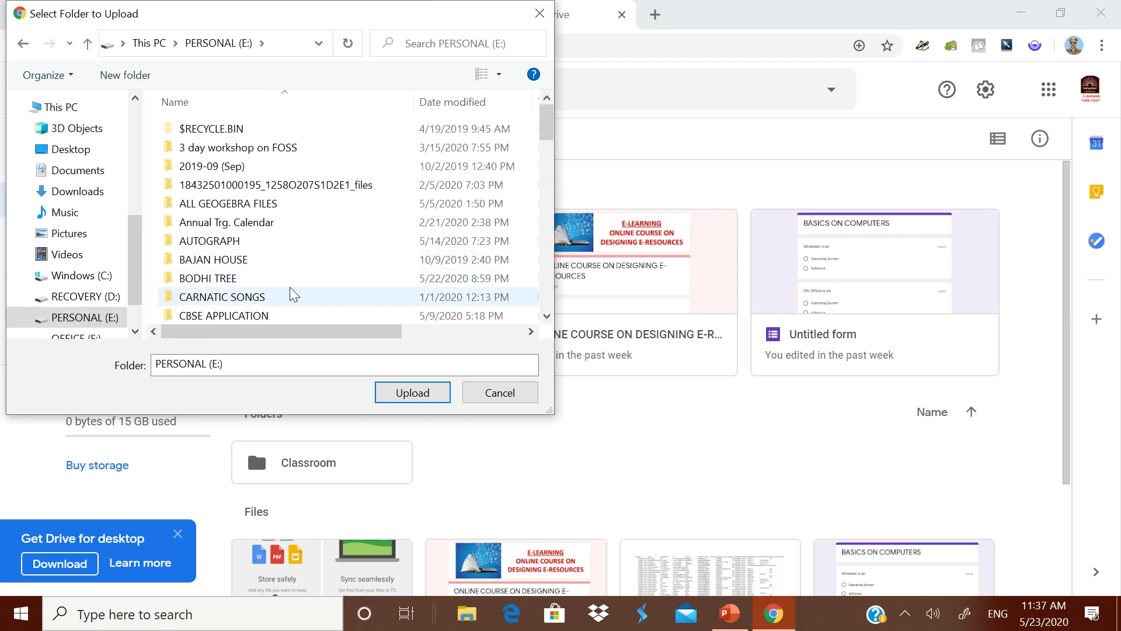
Step: Upload the WORD DOCUMENTS folder from CLASS X MATHS to My Drive and dismiss the upload notice
{"action": "left_click_drag", "start_coordinate": [546, 129], "coordinate": [545, 143]}
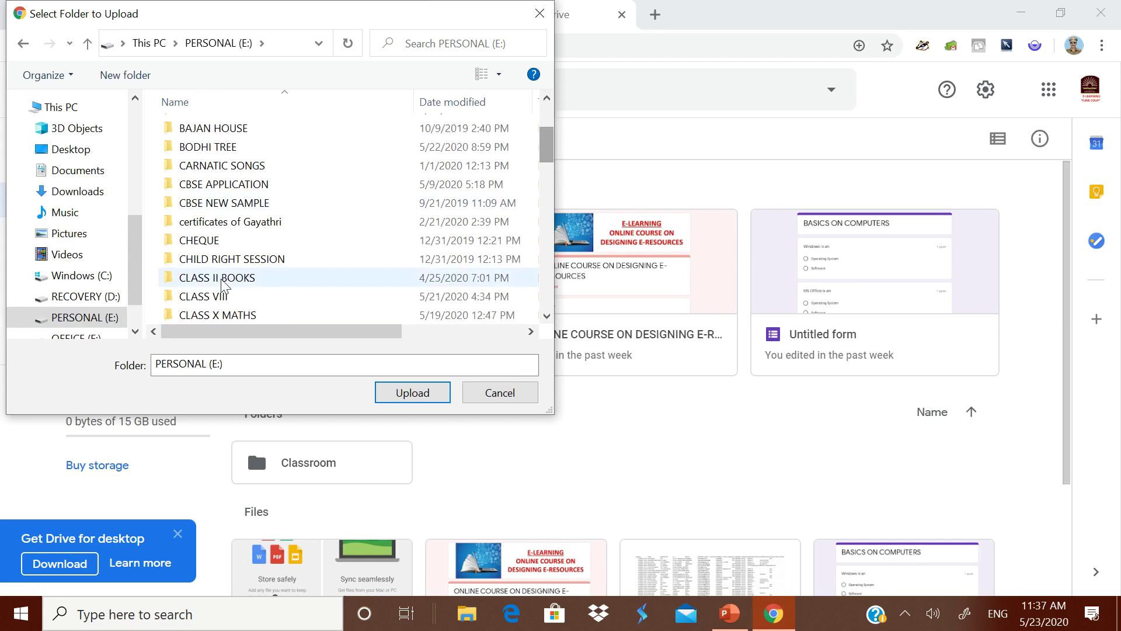
{"action": "double_click", "coordinate": [208, 317]}
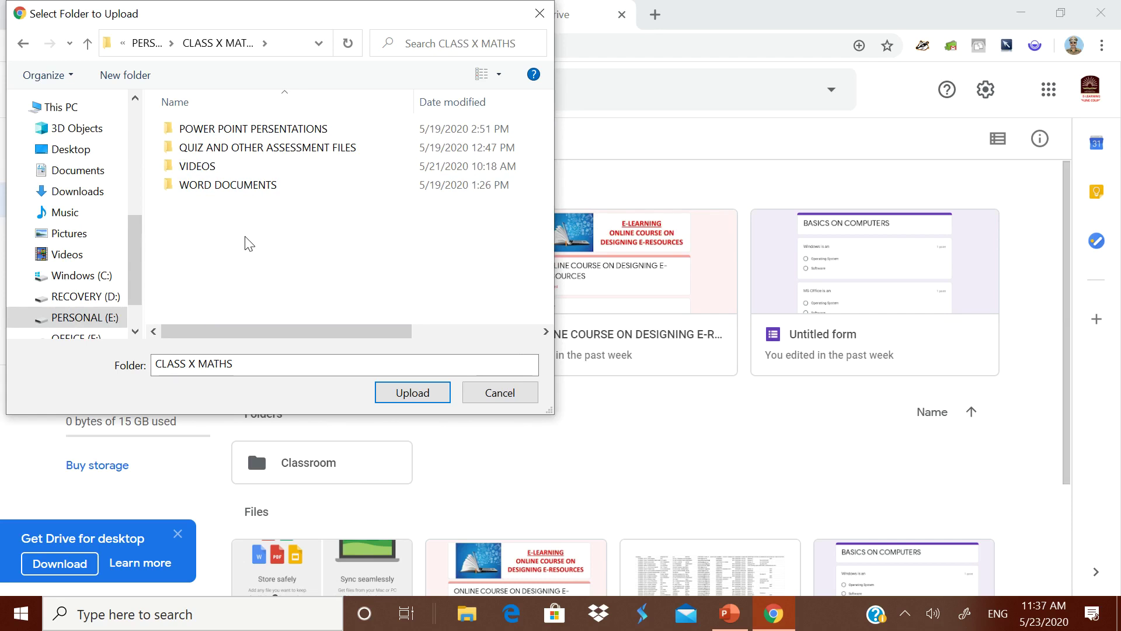
{"action": "left_click", "coordinate": [254, 193]}
{"action": "left_click", "coordinate": [398, 402]}
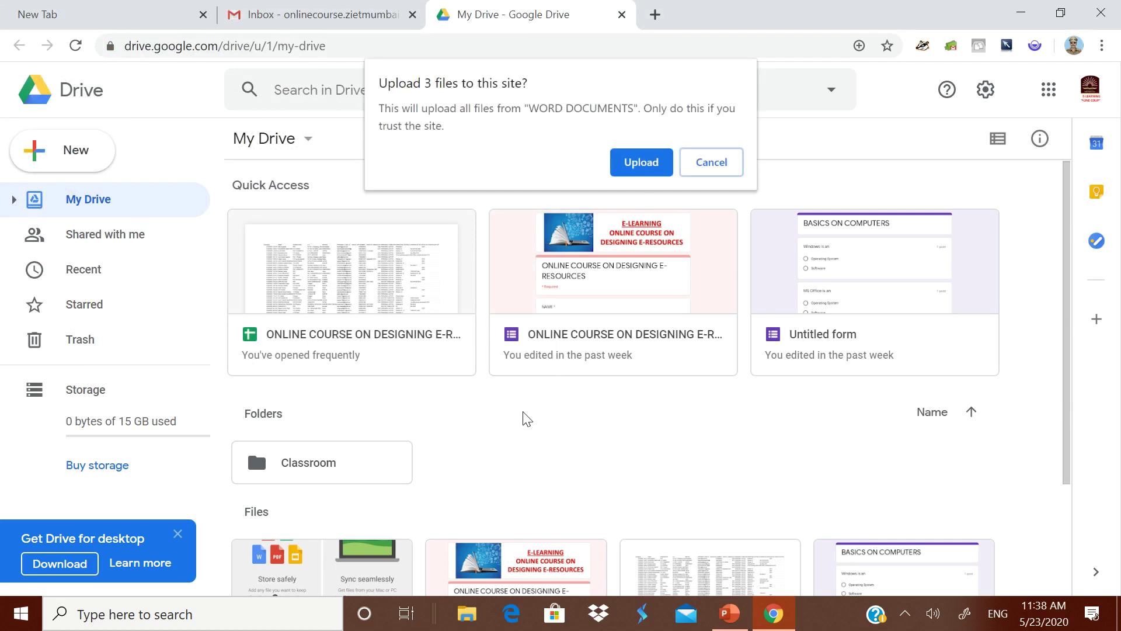
{"action": "left_click", "coordinate": [640, 163]}
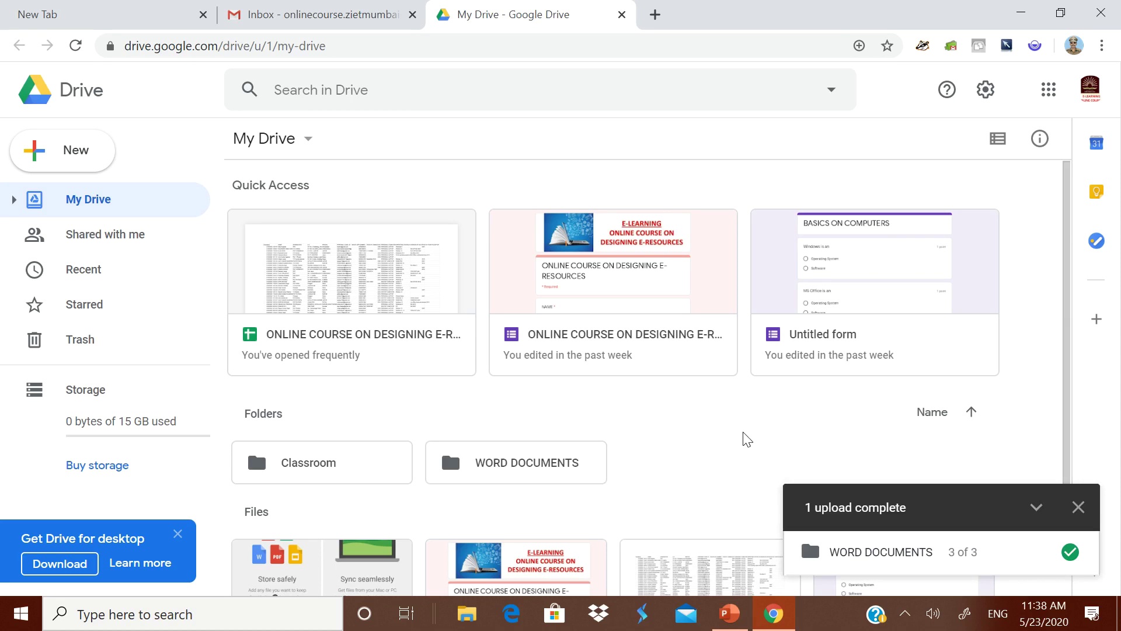
{"action": "left_click", "coordinate": [1078, 507]}
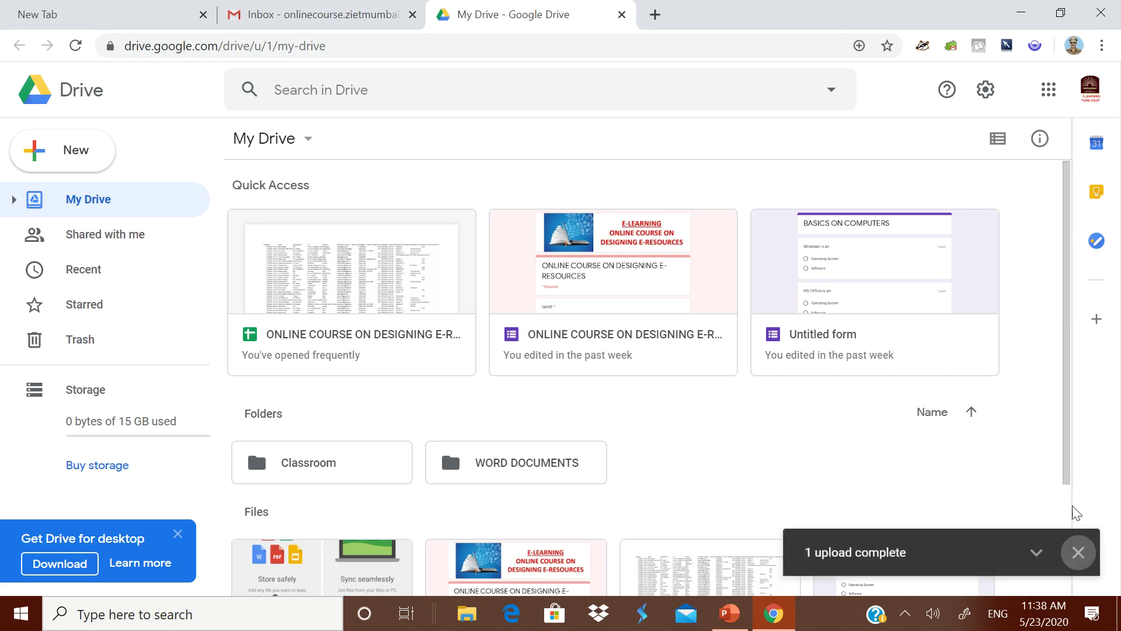
Step: Open the uploaded WORD DOCUMENTS folder in My Drive and select the demo.pdf file
{"action": "double_click", "coordinate": [508, 478]}
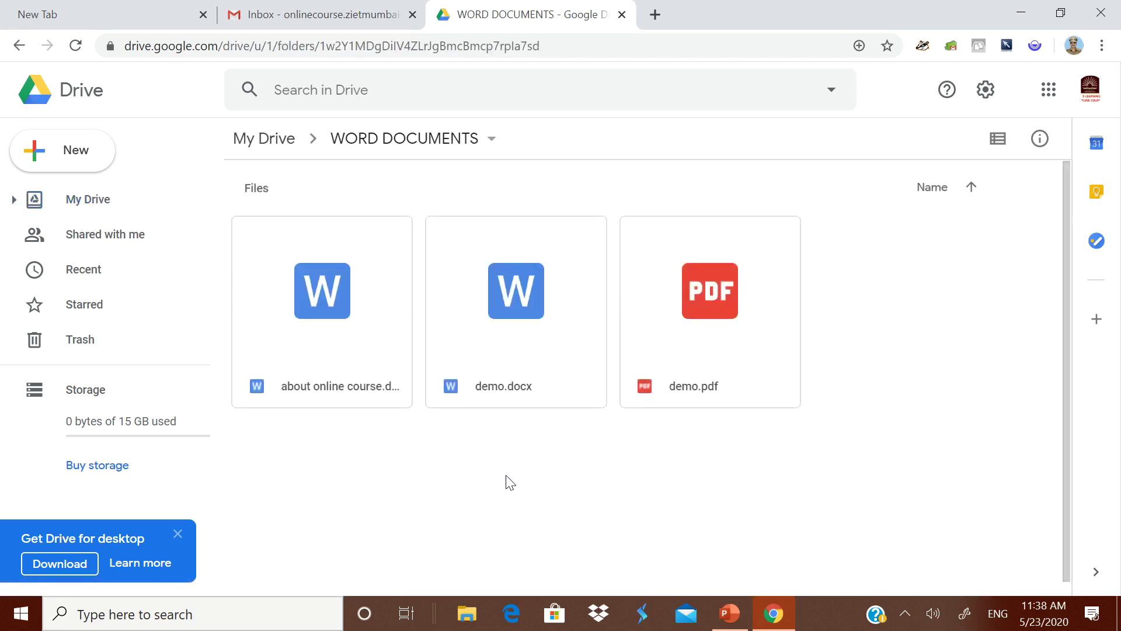
{"action": "left_click", "coordinate": [19, 47]}
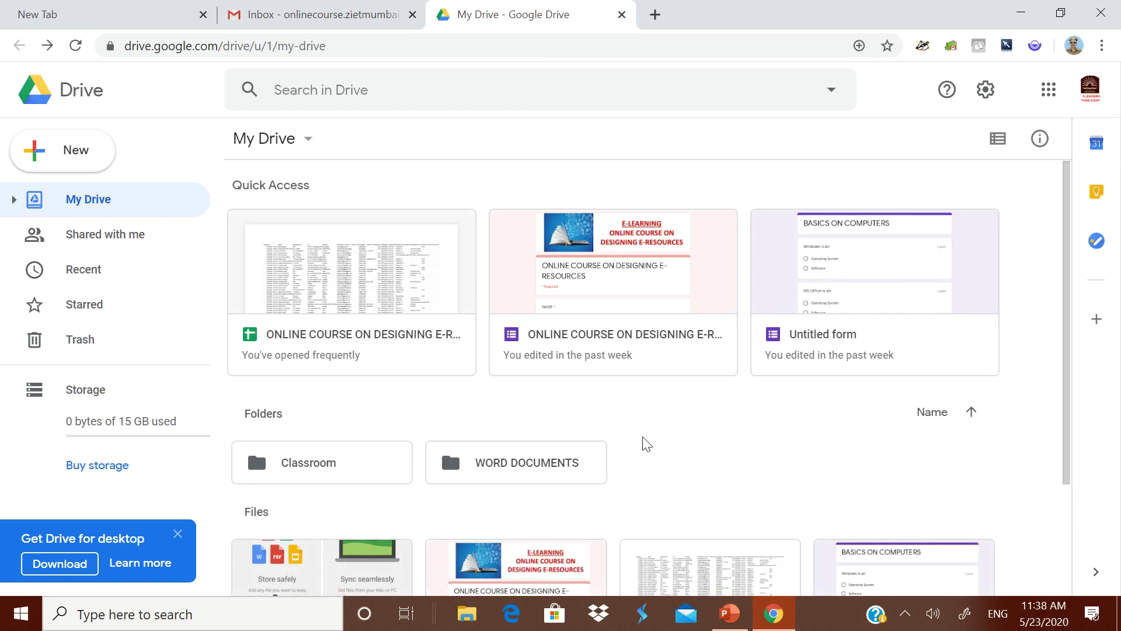
{"action": "double_click", "coordinate": [579, 474]}
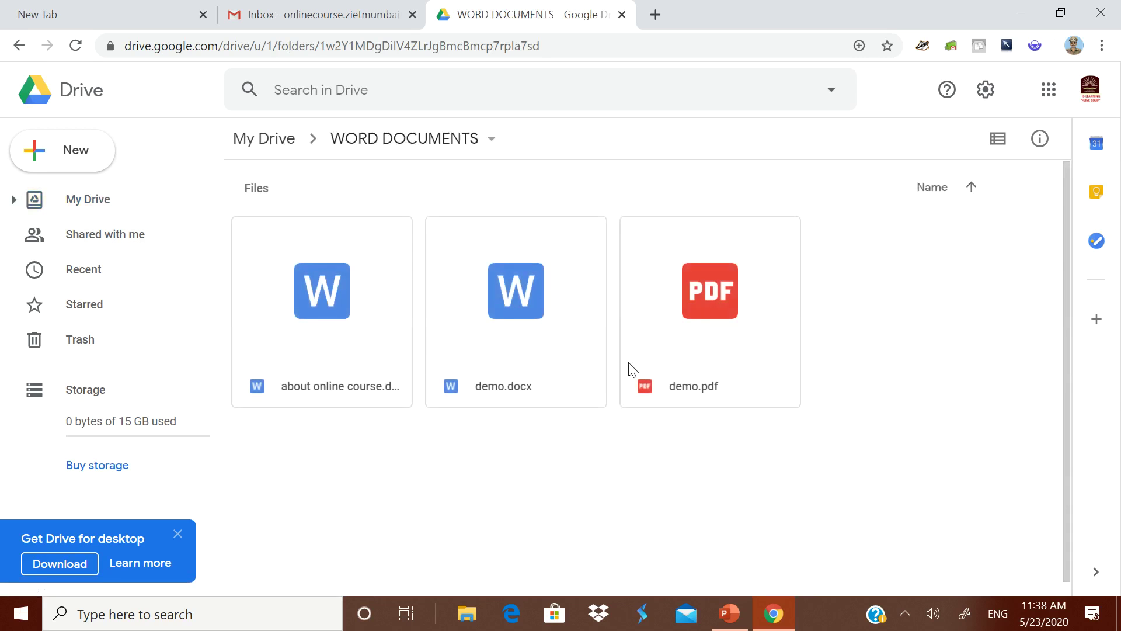
{"action": "left_click", "coordinate": [703, 330]}
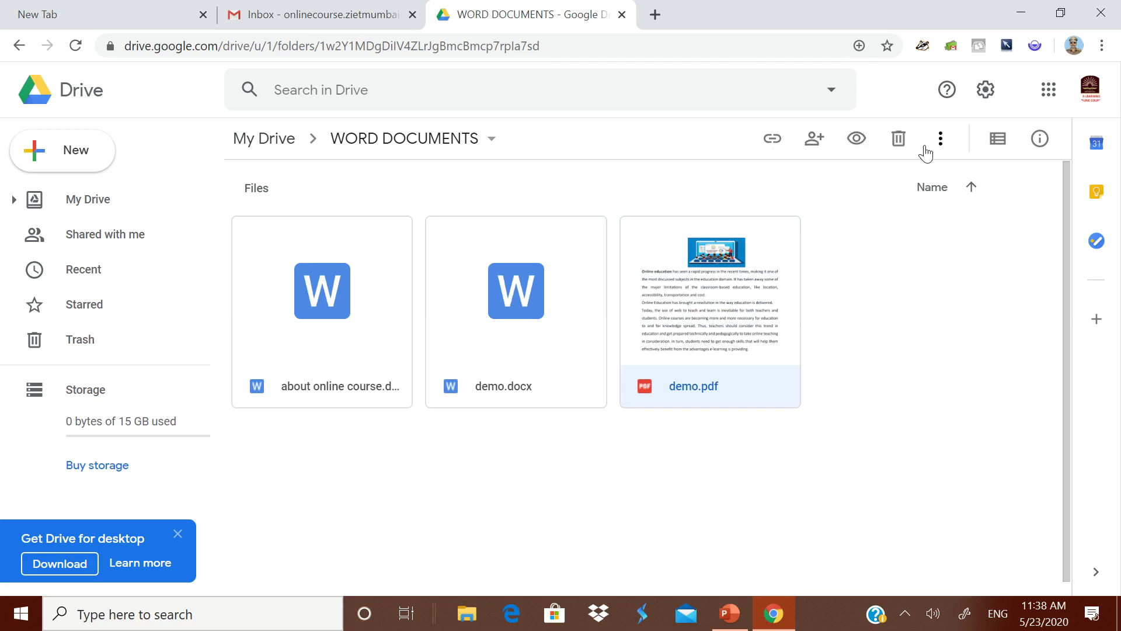
{"action": "left_click", "coordinate": [869, 360]}
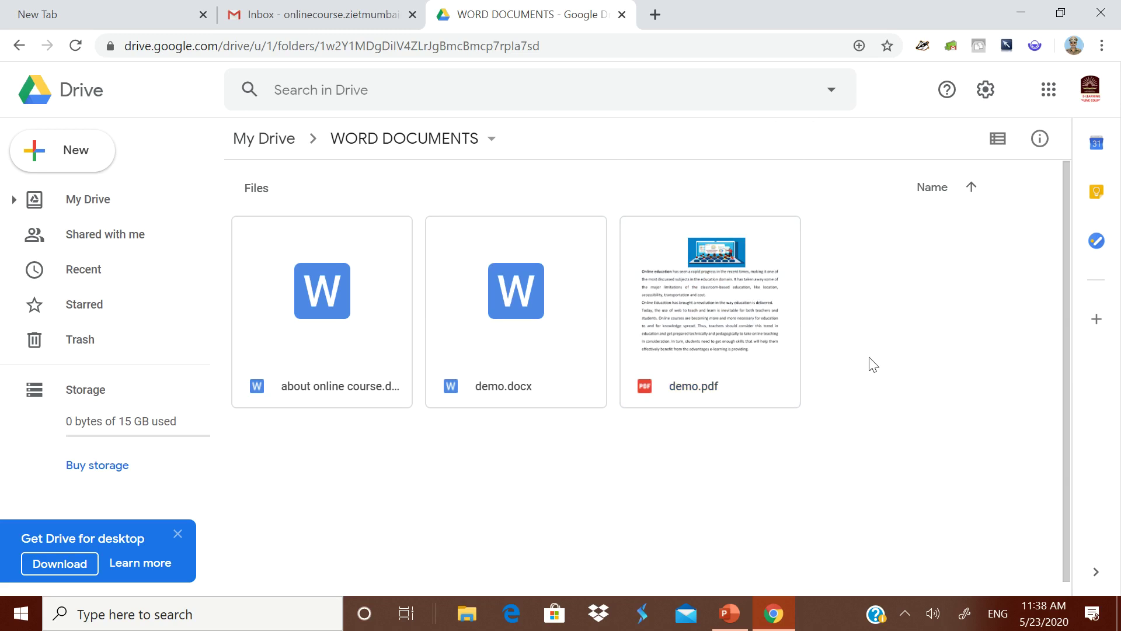
{"action": "left_click", "coordinate": [712, 352]}
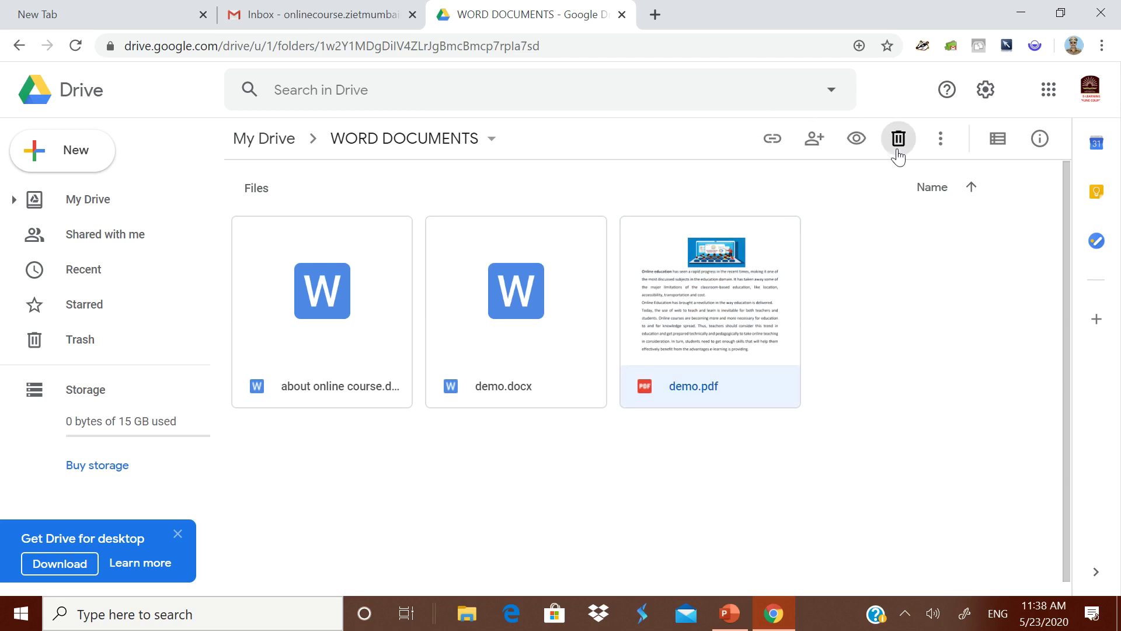
Step: Start sharing demo.pdf from the WORD DOCUMENTS folder, enter "gmail" as the recipient and dismiss the link sharing tip
{"action": "left_click", "coordinate": [877, 330]}
{"action": "left_click", "coordinate": [768, 307]}
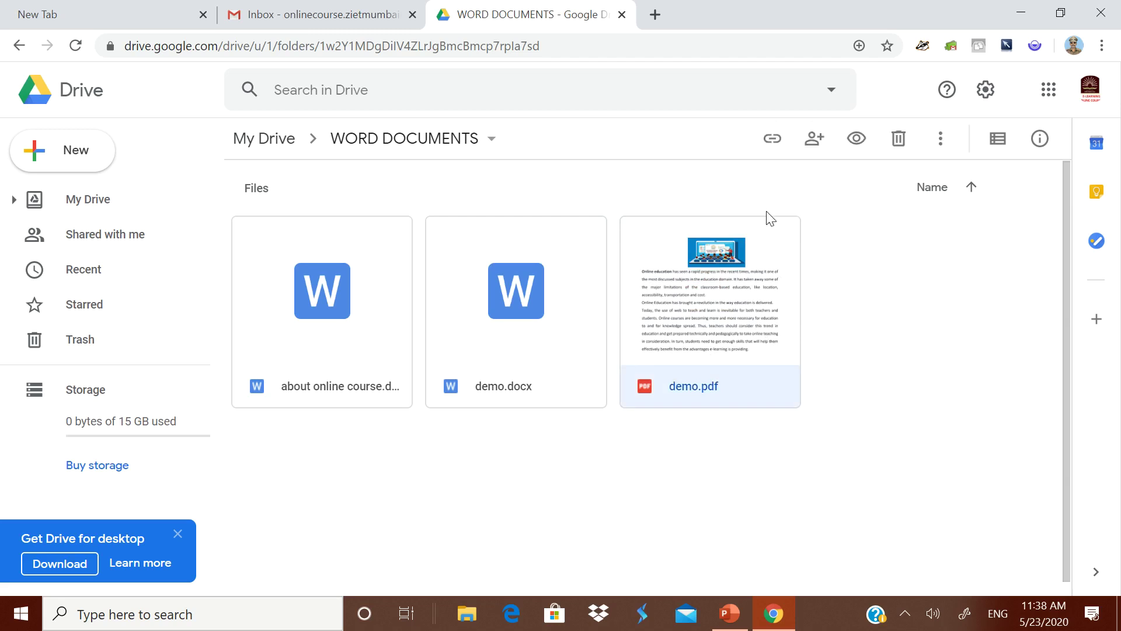
{"action": "left_click", "coordinate": [565, 307]}
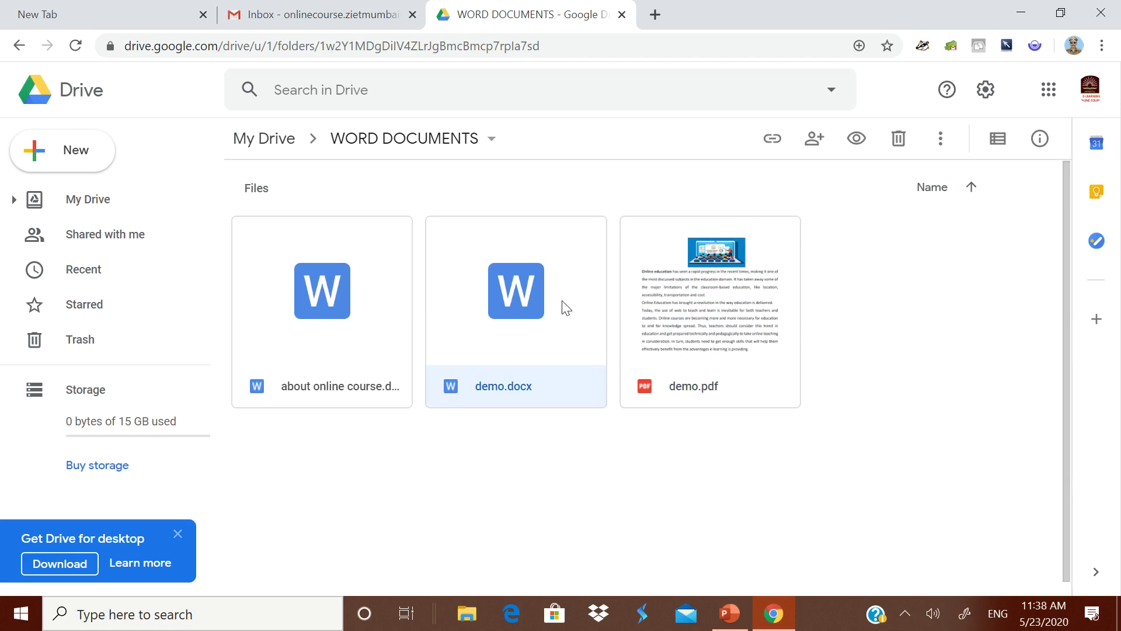
{"action": "left_click", "coordinate": [711, 307]}
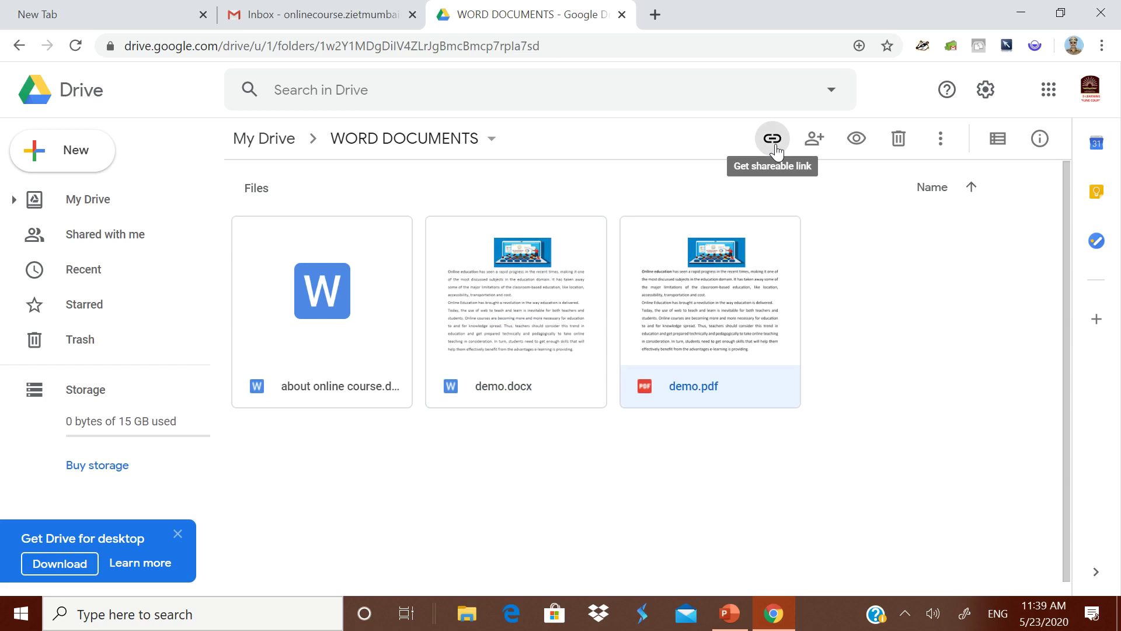
{"action": "left_click", "coordinate": [813, 141]}
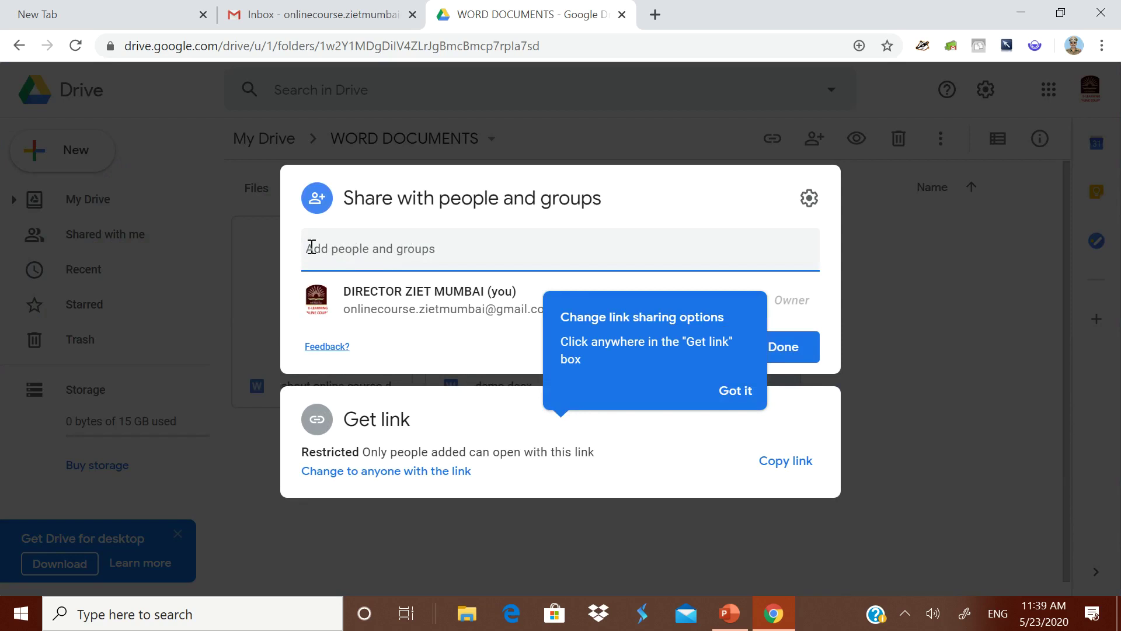
{"action": "type", "text": "gmail"}
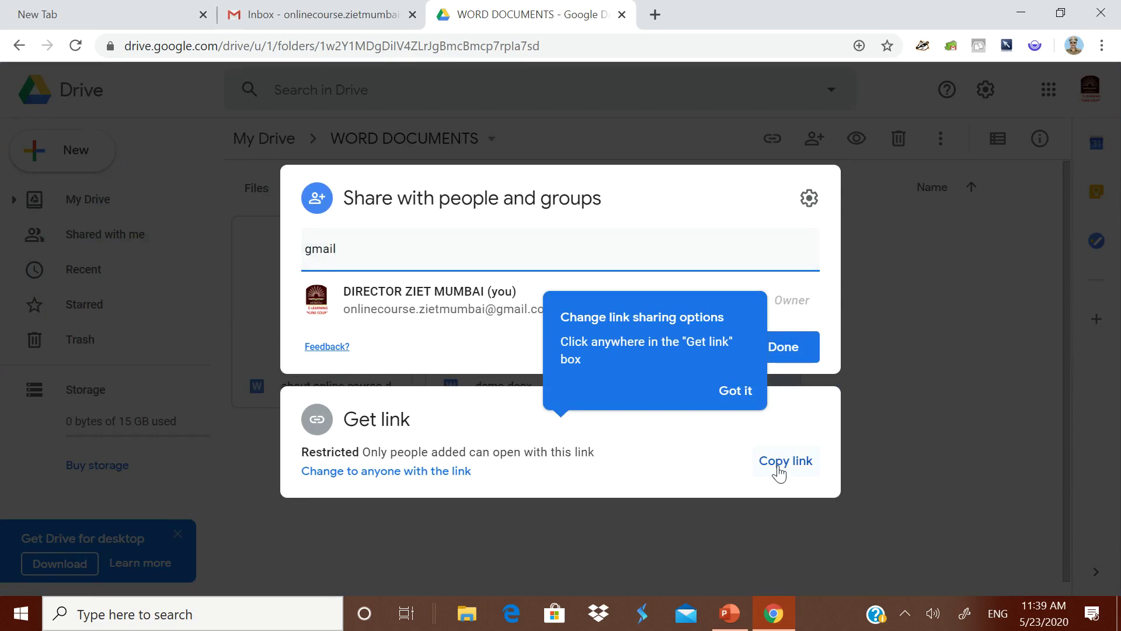
{"action": "left_click", "coordinate": [735, 392]}
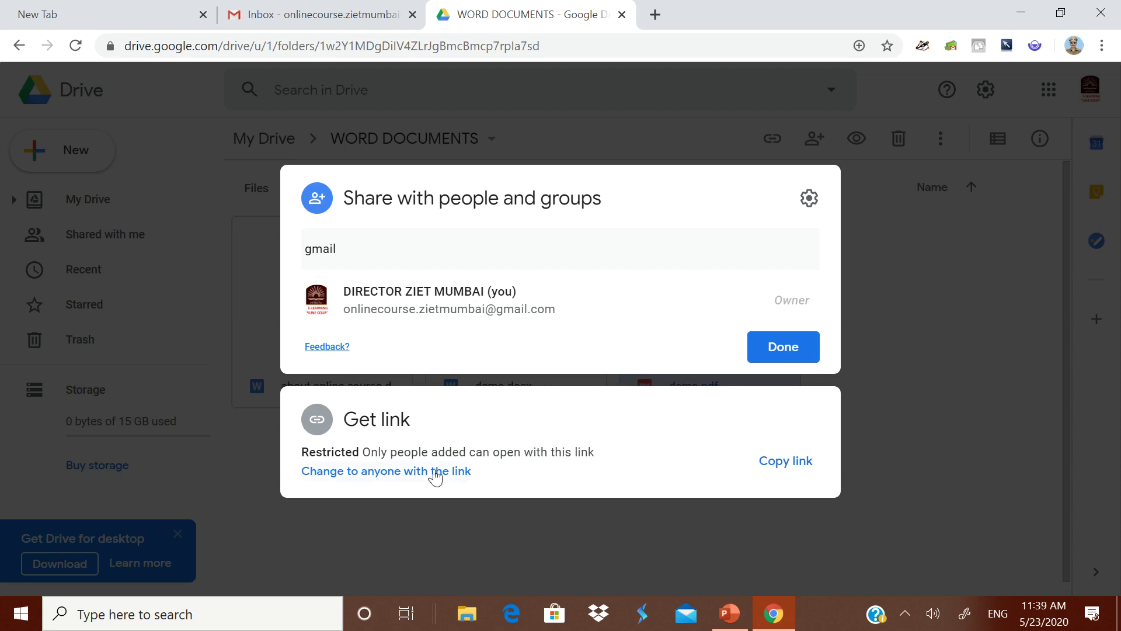
Step: Review the editor and viewer permission settings for sharing demo.pdf, then close the sharing dialog
{"action": "left_click", "coordinate": [809, 199]}
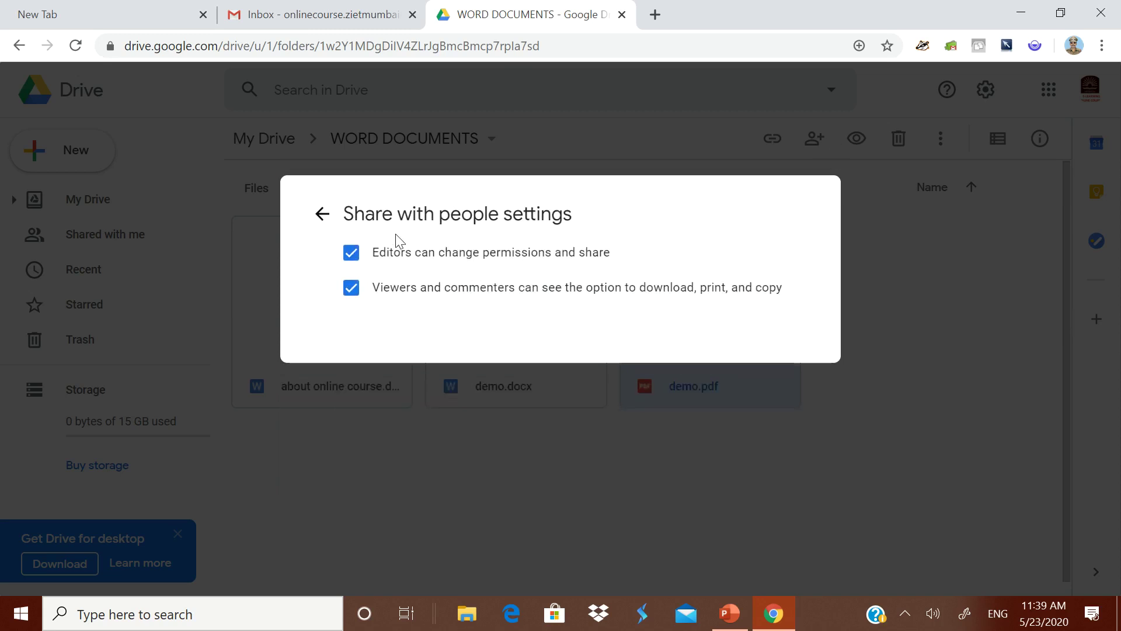
{"action": "left_click", "coordinate": [323, 214]}
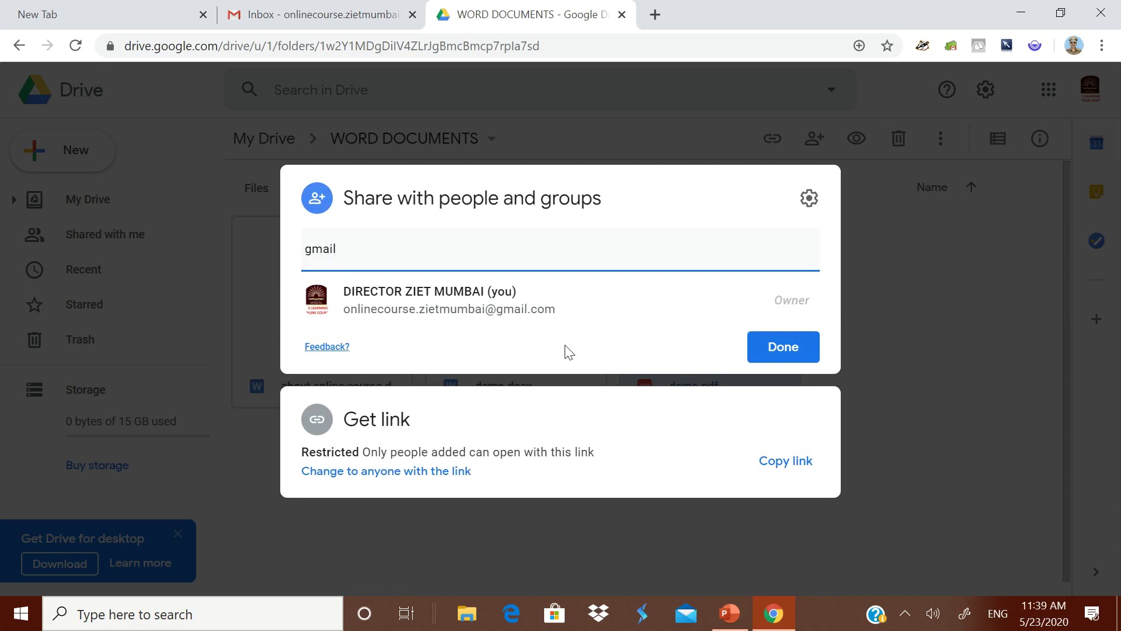
{"action": "left_click", "coordinate": [789, 355]}
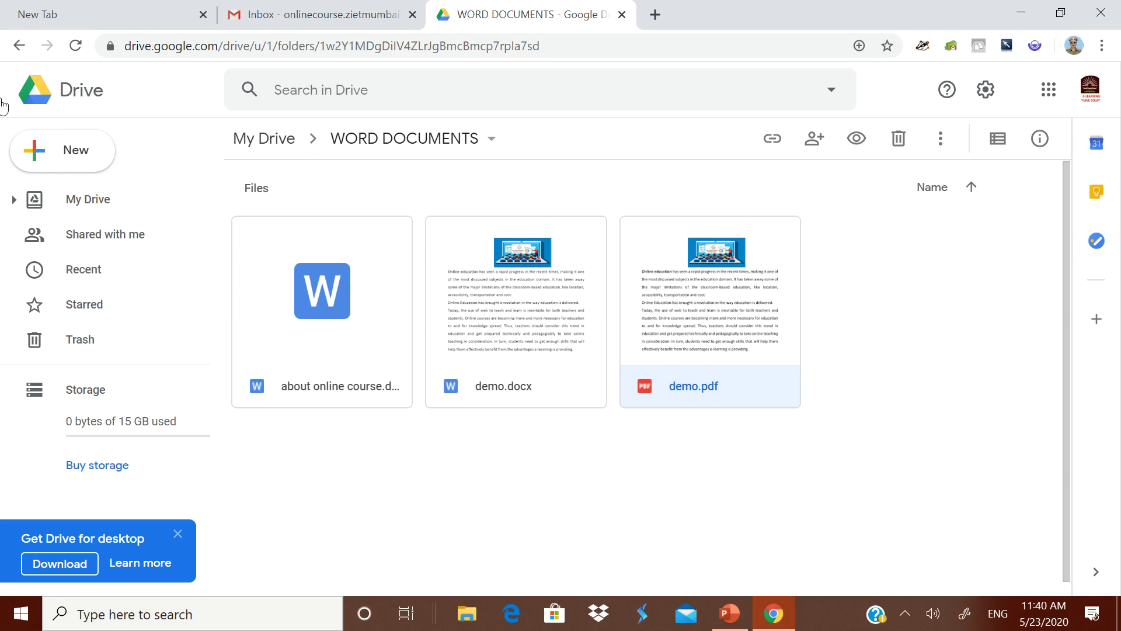
Step: Return to My Drive, view the sharing options of the WORD DOCUMENTS folder and close them
{"action": "left_click", "coordinate": [19, 45]}
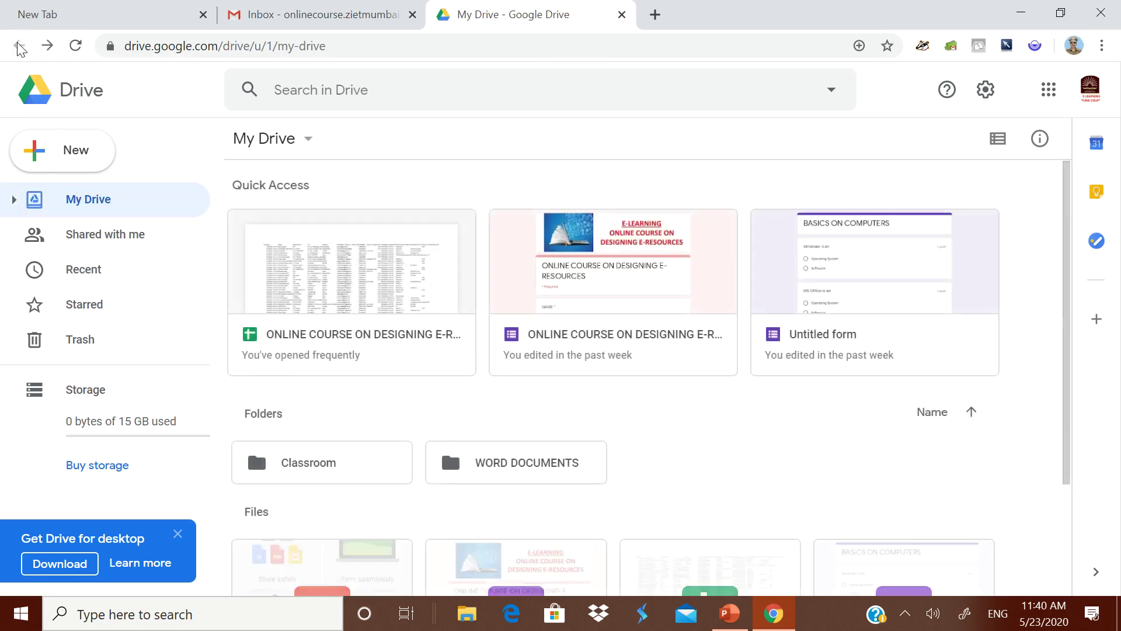
{"action": "left_click", "coordinate": [538, 475]}
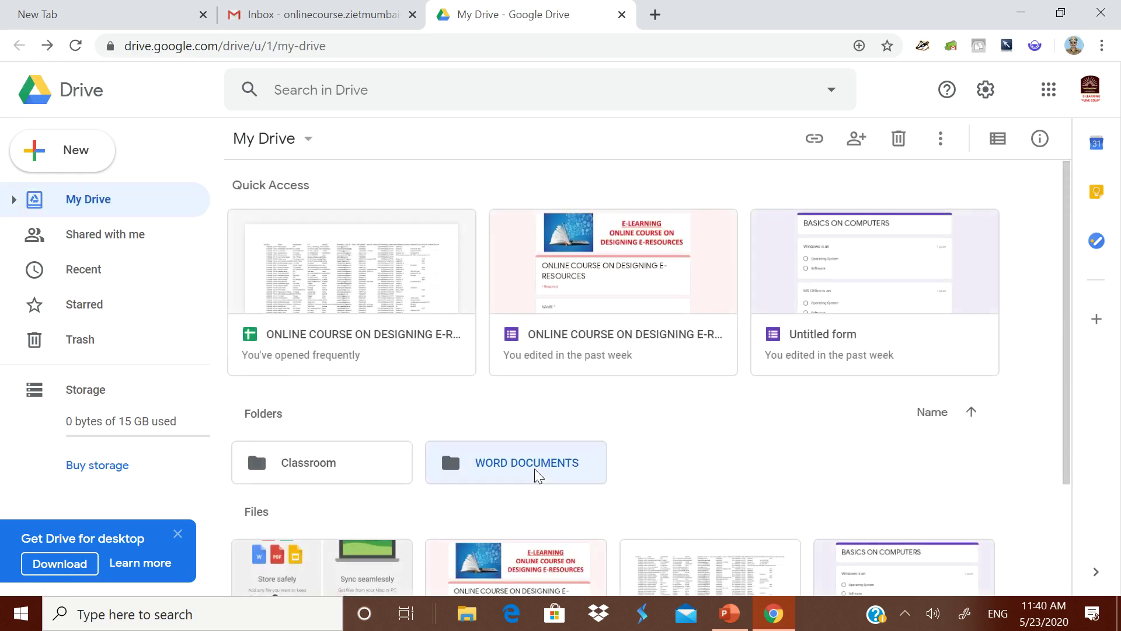
{"action": "left_click", "coordinate": [857, 142]}
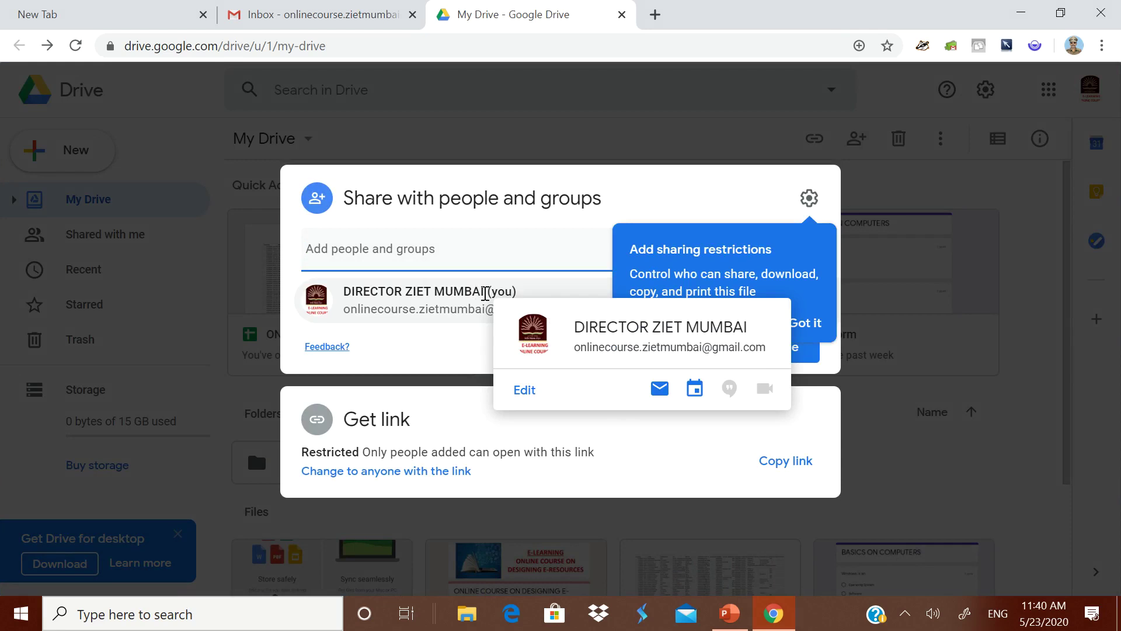
{"action": "left_click", "coordinate": [878, 326]}
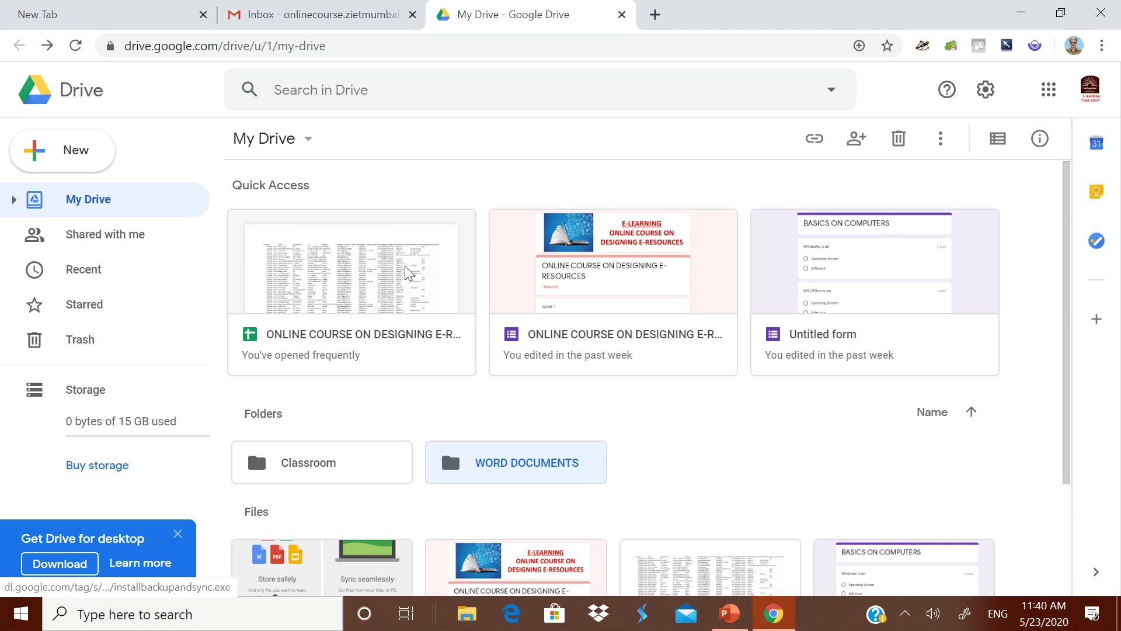
{"action": "left_click", "coordinate": [288, 138]}
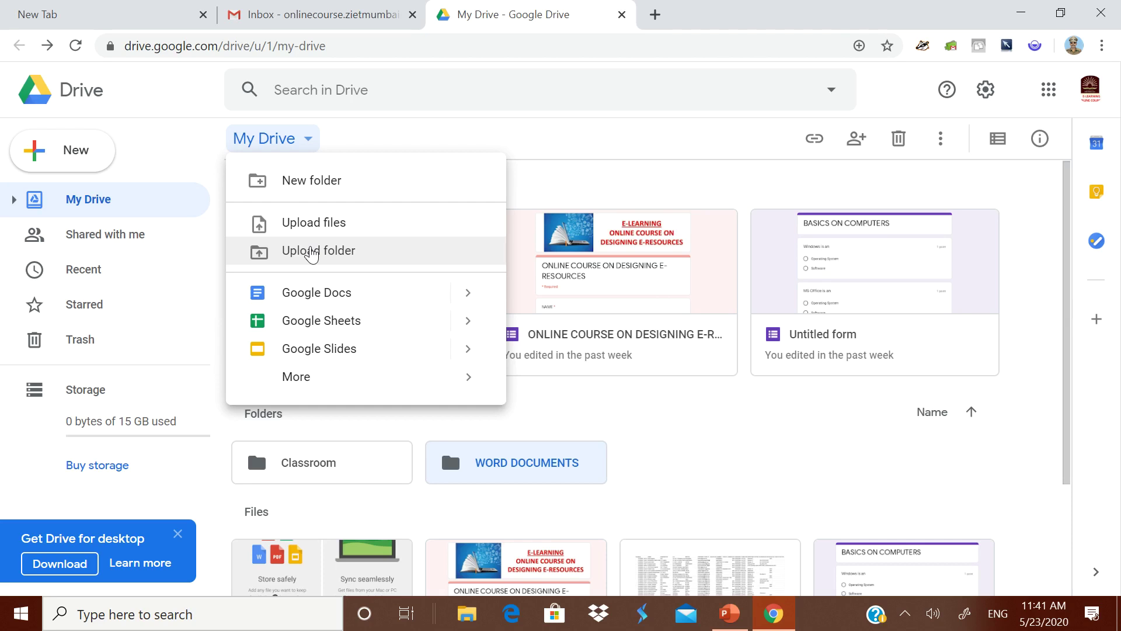
{"action": "left_click", "coordinate": [746, 503]}
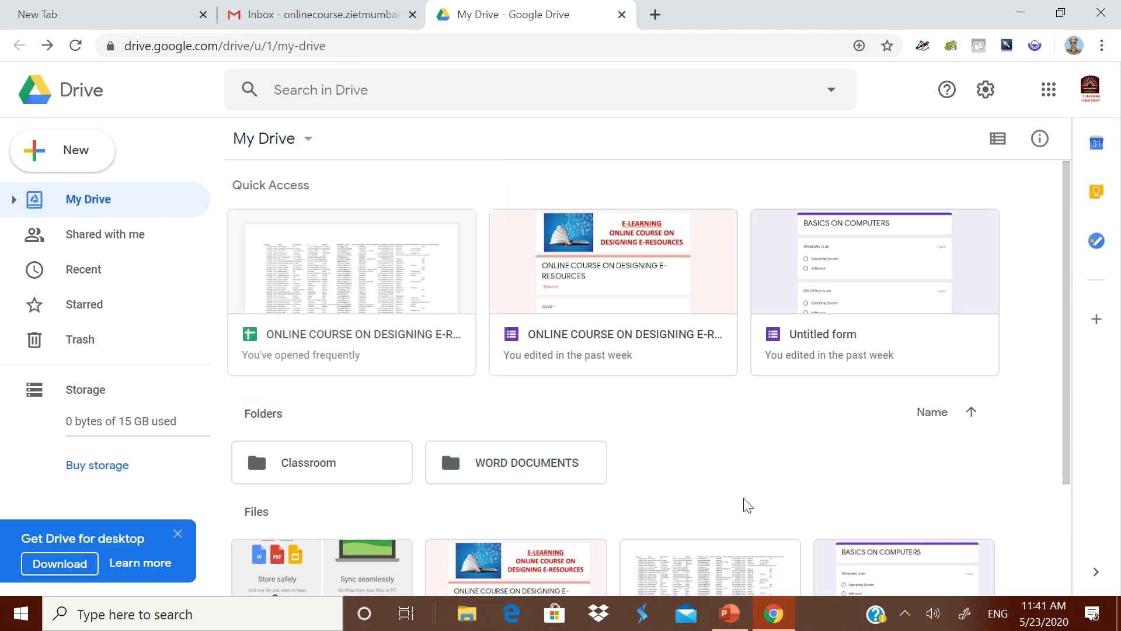
Step: Remove the WORD DOCUMENTS folder from My Drive and check the remaining folders and files
{"action": "left_click", "coordinate": [541, 474]}
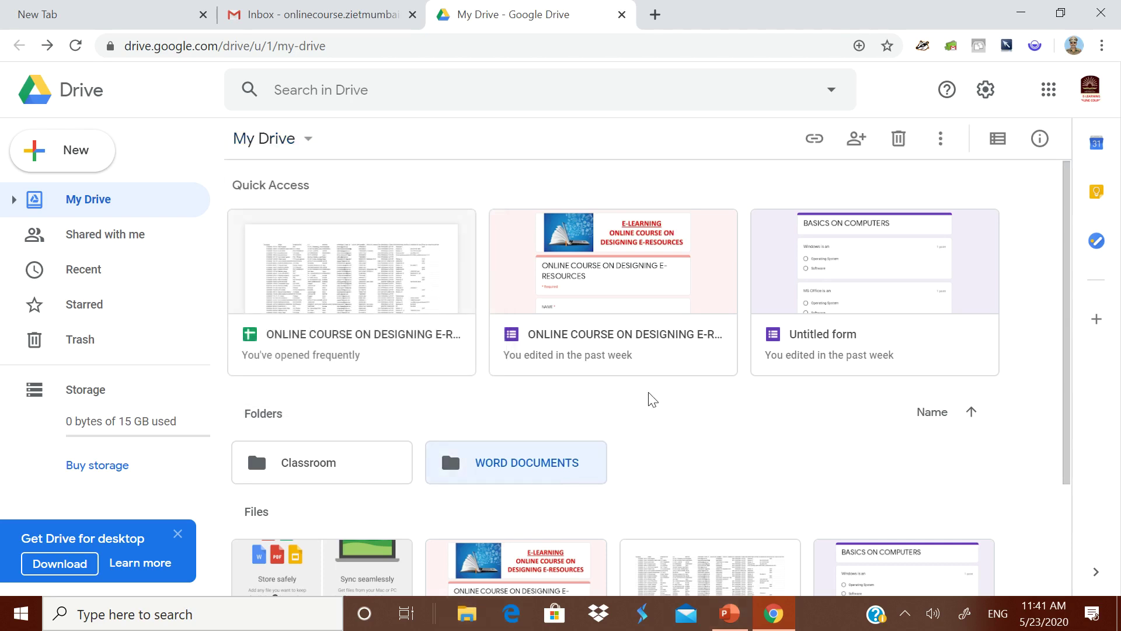
{"action": "left_click", "coordinate": [898, 139]}
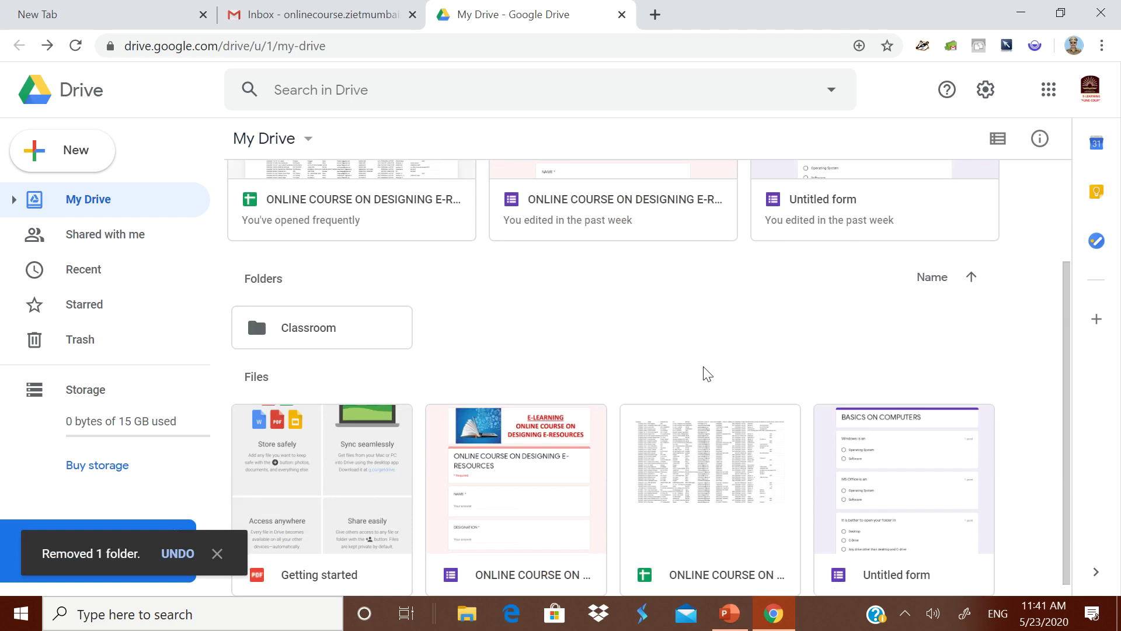
{"action": "scroll", "coordinate": [659, 324], "scroll_direction": "up", "scroll_amount": 3}
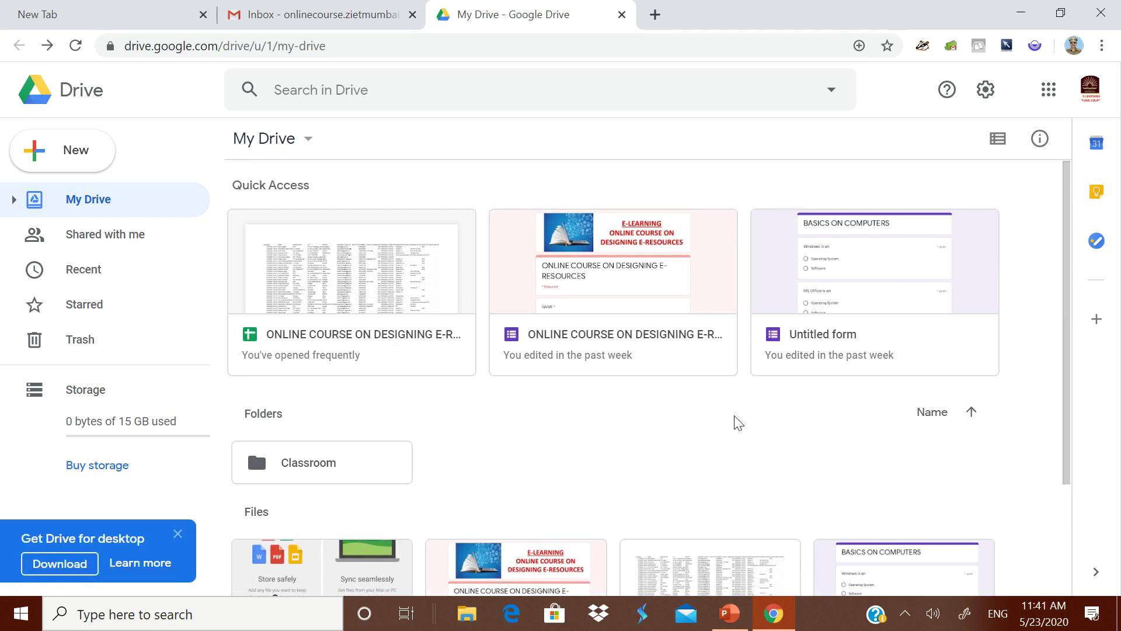
{"action": "scroll", "coordinate": [736, 421], "scroll_direction": "down", "scroll_amount": 3}
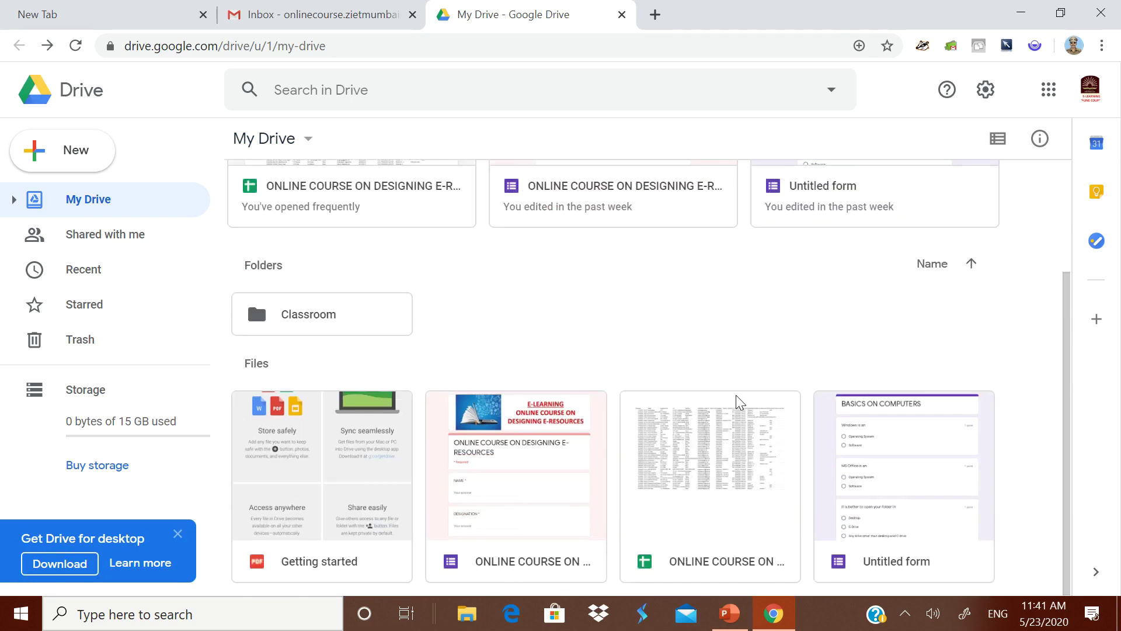
{"action": "scroll", "coordinate": [709, 333], "scroll_direction": "up", "scroll_amount": 3}
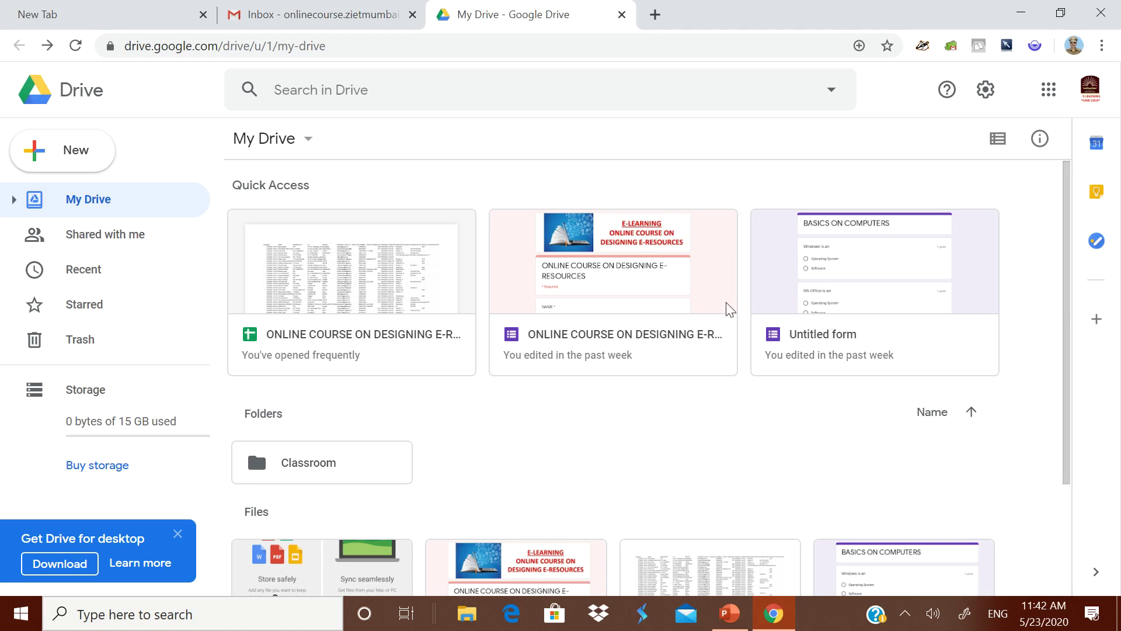
Step: Switch to the Google drive.pptx presentation in PowerPoint and show the LET US START slide
{"action": "left_click", "coordinate": [1016, 13]}
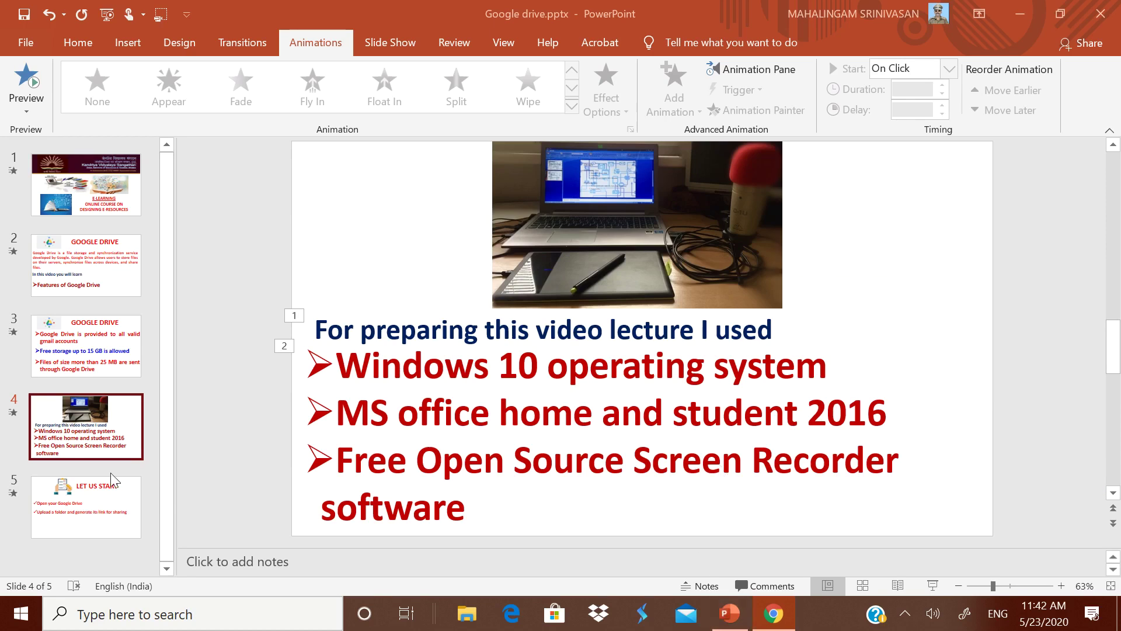
{"action": "left_click", "coordinate": [119, 506]}
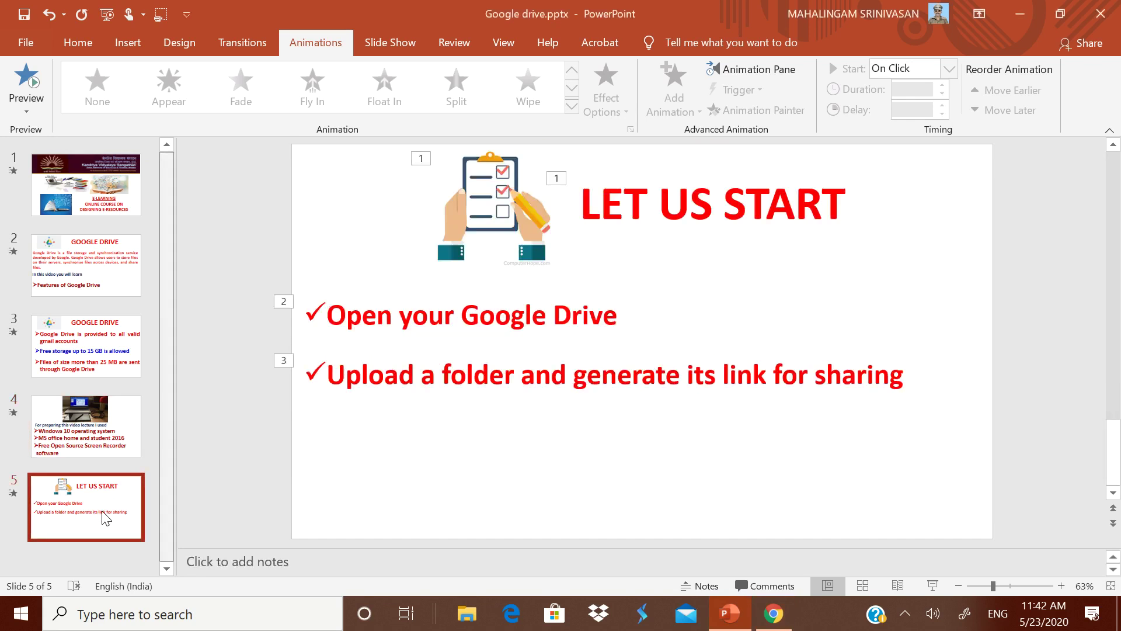